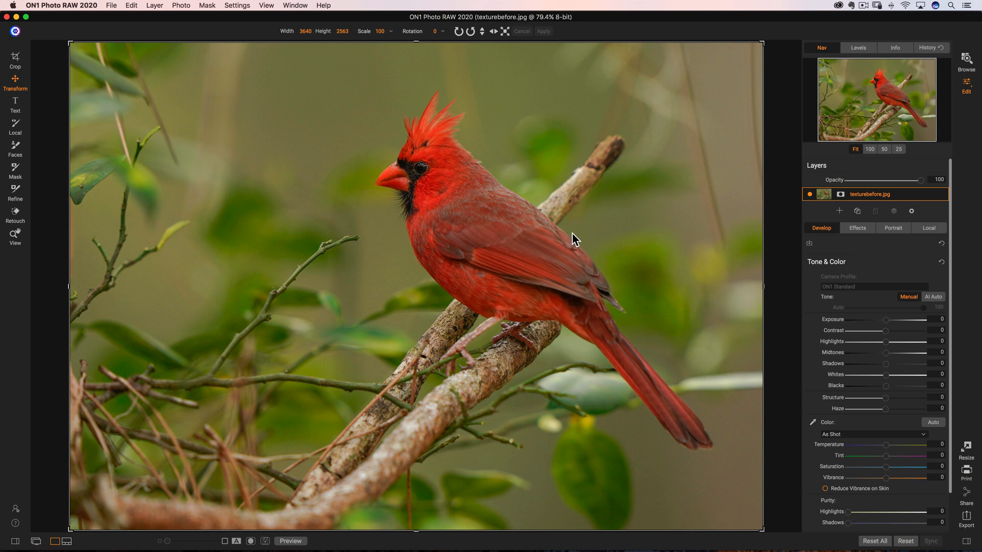
Step: Add Sandstone.jpg from the Extras 2020 Textures Natural folder as a new layer above the cardinal photo
{"action": "left_click", "coordinate": [840, 211]}
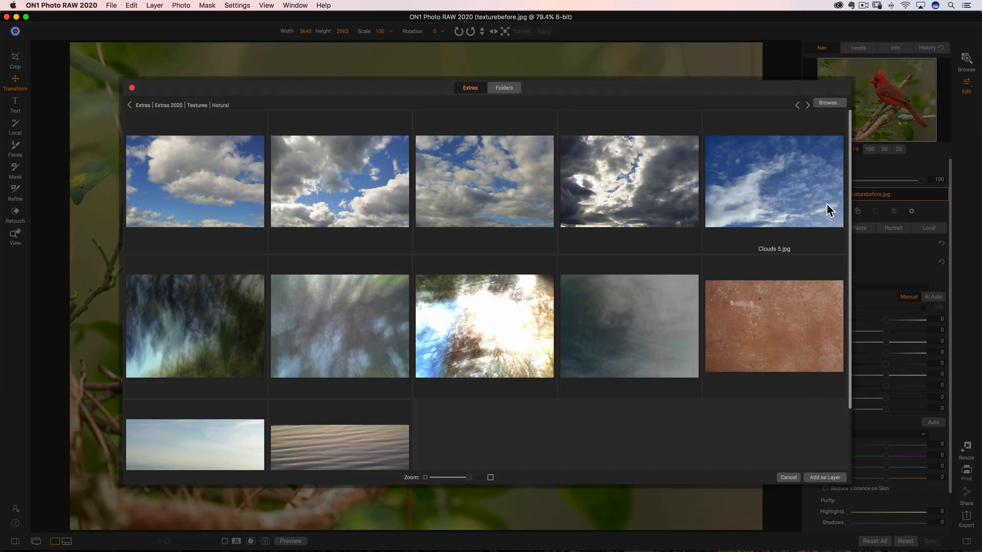
{"action": "left_click", "coordinate": [166, 105]}
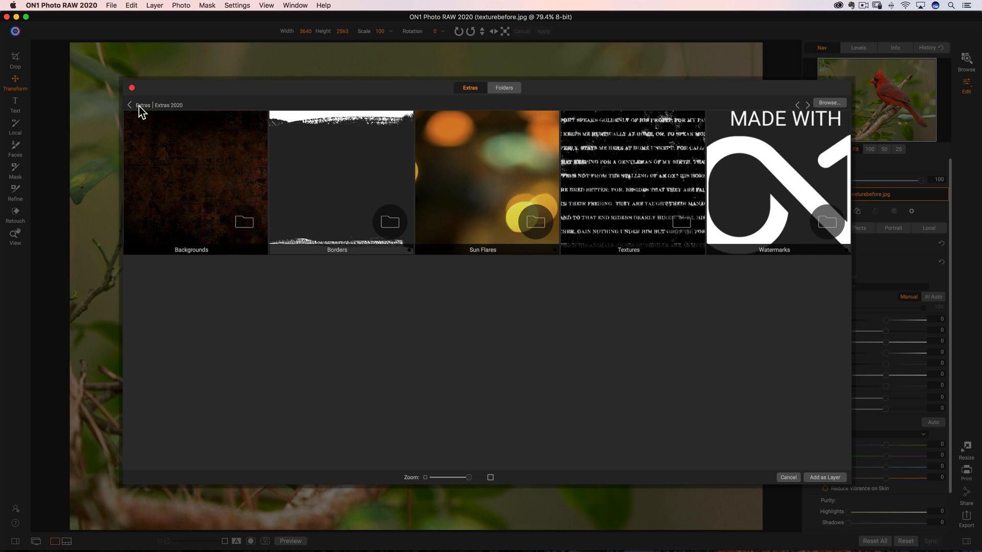
{"action": "left_click", "coordinate": [142, 106]}
{"action": "double_click", "coordinate": [204, 173]}
{"action": "double_click", "coordinate": [608, 179]}
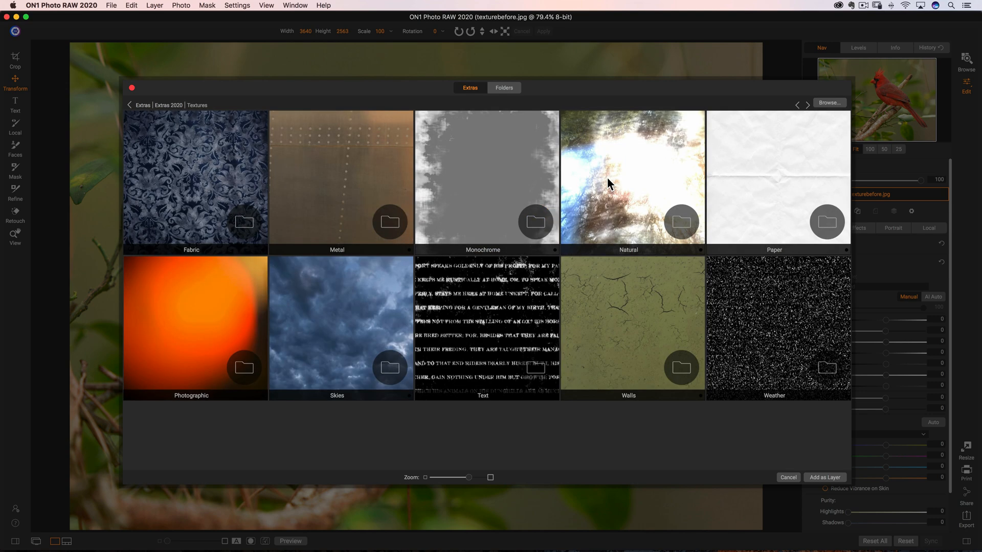
{"action": "double_click", "coordinate": [629, 165]}
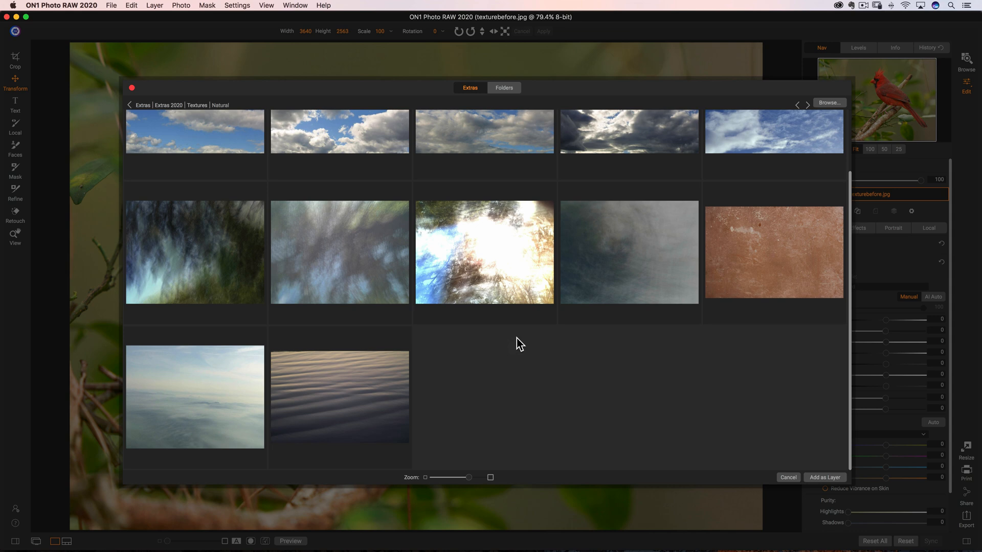
{"action": "scroll", "coordinate": [517, 338], "scroll_direction": "up", "scroll_amount": 3}
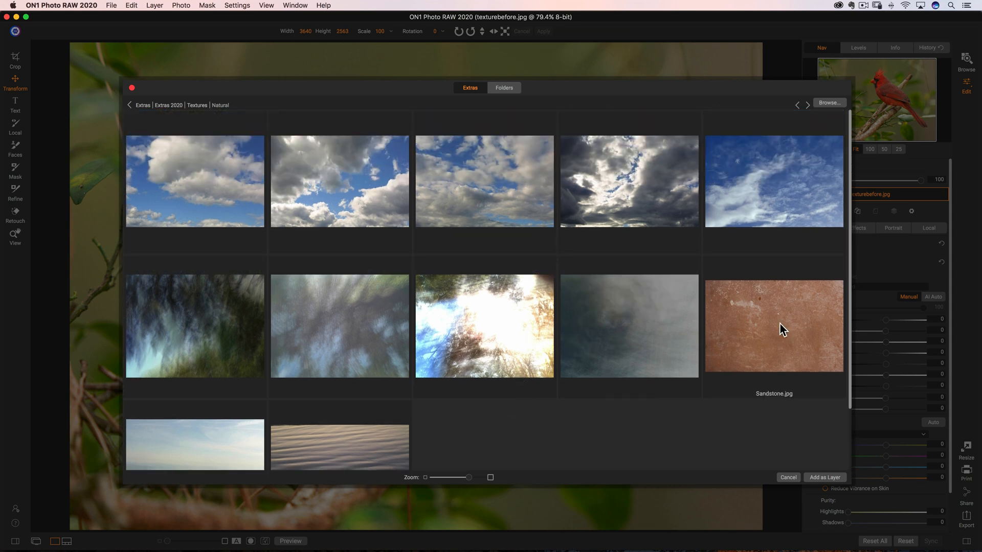
{"action": "double_click", "coordinate": [762, 320]}
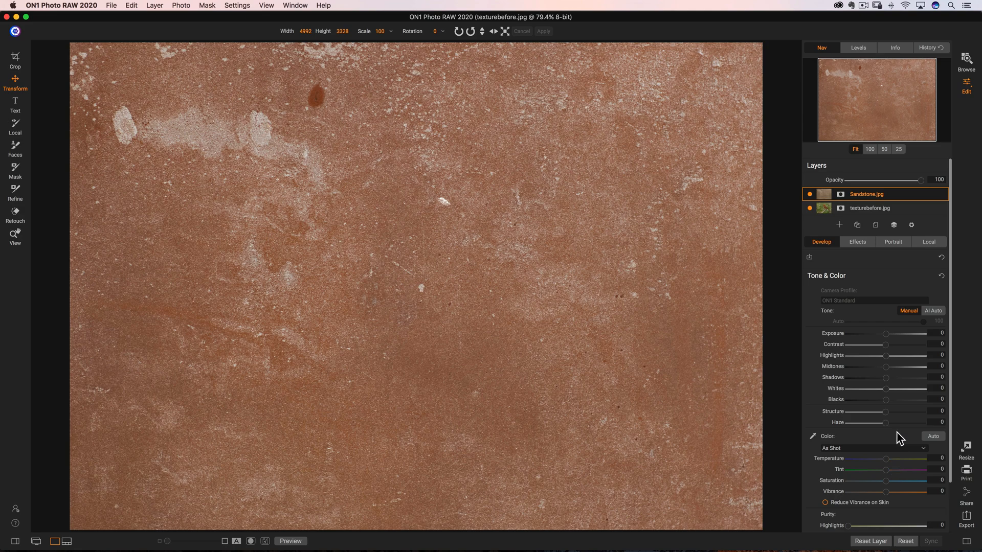
Step: Recolor the Sandstone layer with temperature 18, tint -400 and saturation 7
{"action": "mouse_move", "coordinate": [888, 462]}
{"action": "left_mouse_down"}
{"action": "mouse_move", "coordinate": [899, 460]}
{"action": "mouse_move", "coordinate": [848, 472]}
{"action": "mouse_move", "coordinate": [907, 482]}
{"action": "mouse_move", "coordinate": [888, 480]}
{"action": "left_mouse_up"}
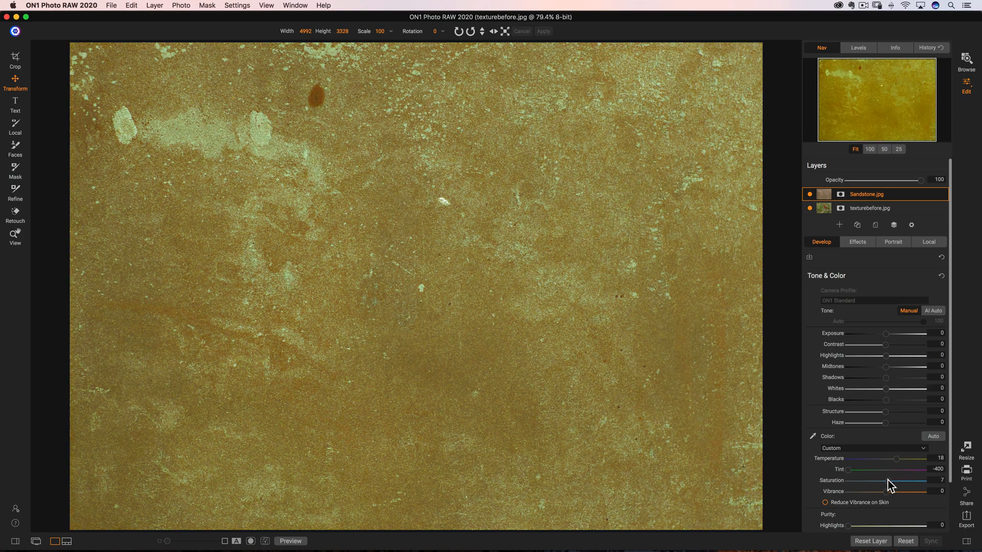
{"action": "scroll", "coordinate": [882, 477], "scroll_direction": "down", "scroll_amount": 3}
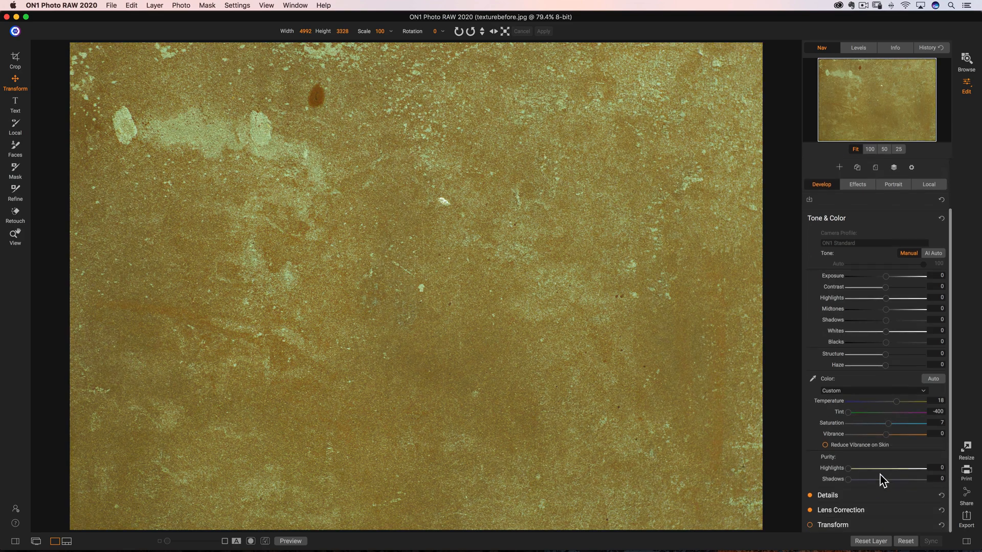
{"action": "scroll", "coordinate": [880, 475], "scroll_direction": "up", "scroll_amount": 3}
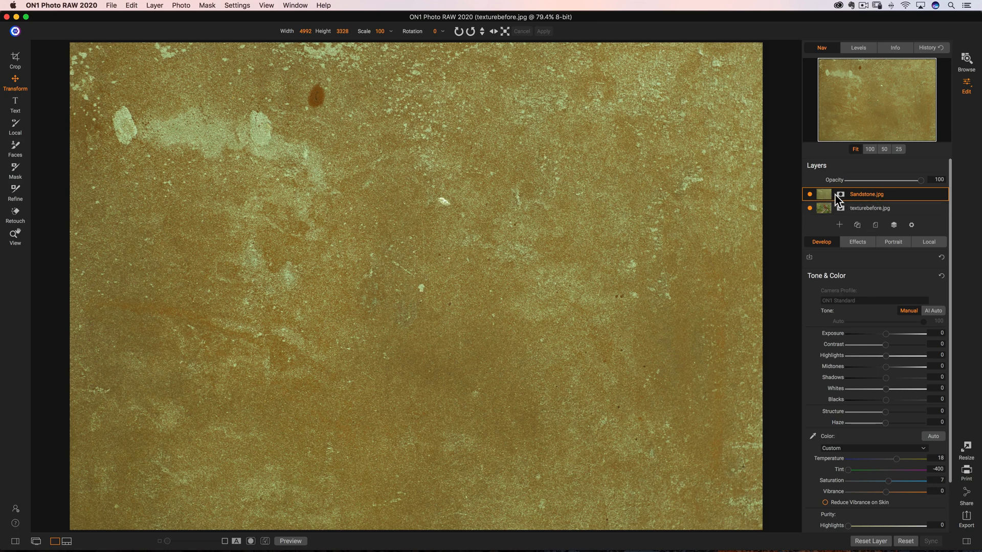
Step: Set the Sandstone layer's blending mode to Screen and its opacity to 70
{"action": "left_click", "coordinate": [911, 225]}
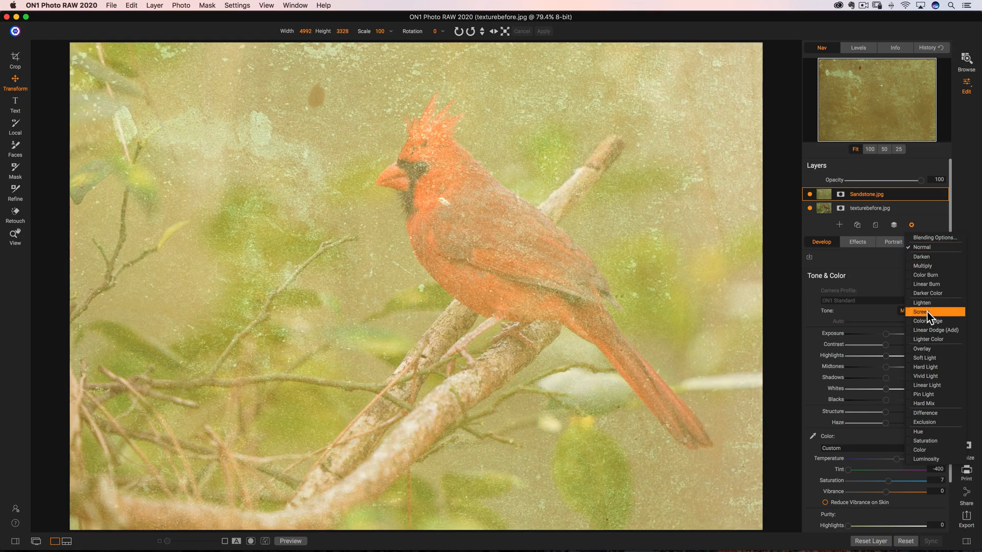
{"action": "left_click", "coordinate": [928, 312]}
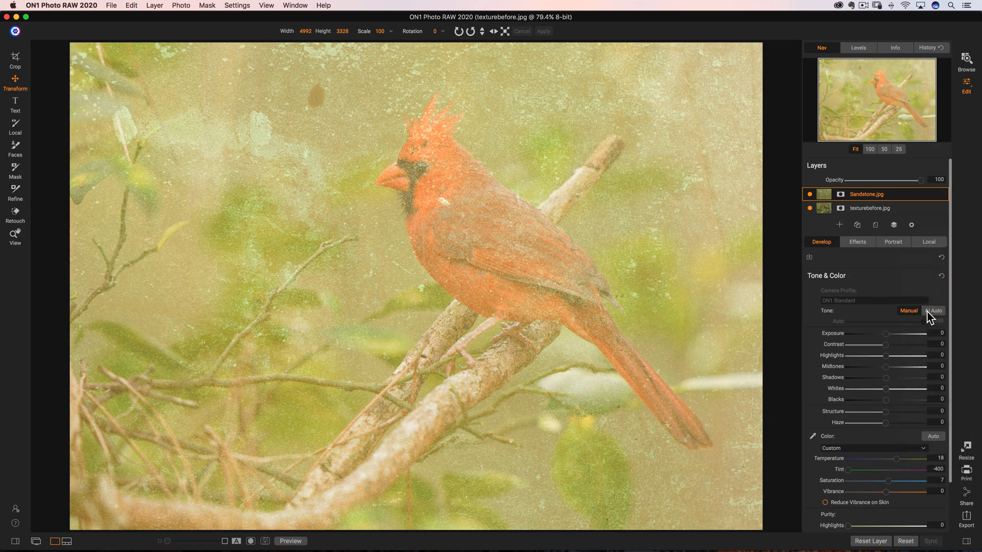
{"action": "left_click_drag", "start_coordinate": [912, 180], "coordinate": [898, 180]}
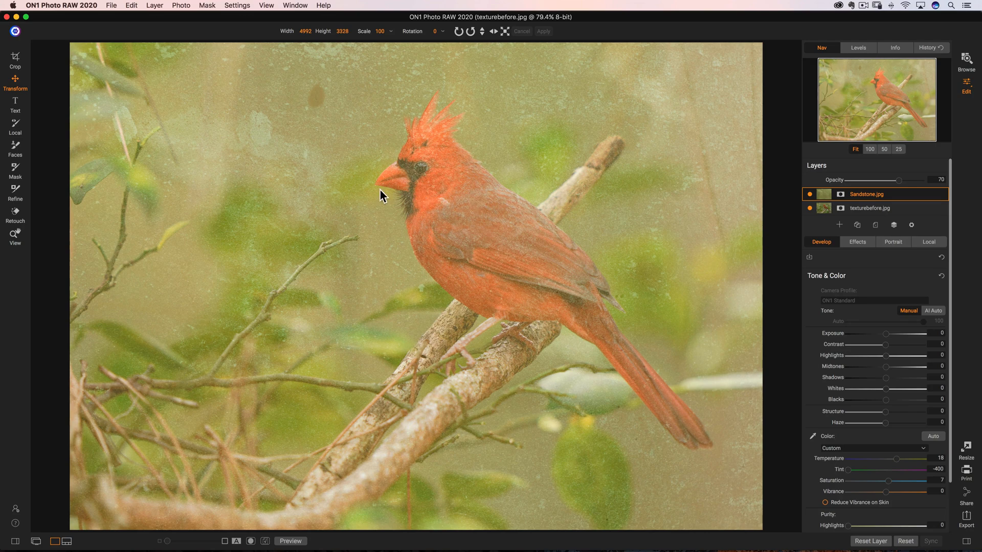
Step: Paint the texture out over the bird's head, body and tail with the Masking Brush at size 250 and opacity 100
{"action": "left_click", "coordinate": [14, 172]}
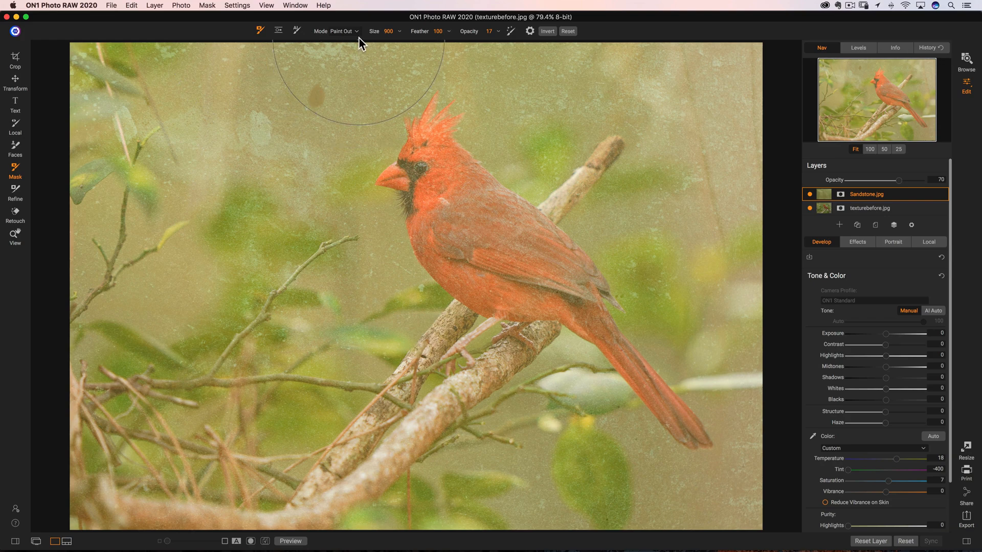
{"action": "scroll", "coordinate": [415, 118], "scroll_direction": "down", "scroll_amount": 10}
{"action": "left_click_drag", "start_coordinate": [441, 173], "coordinate": [427, 156]}
{"action": "left_click_drag", "start_coordinate": [470, 31], "coordinate": [628, 30]}
{"action": "key", "text": "bracketright"}
{"action": "key", "text": "bracketright"}
{"action": "key", "text": "bracketright"}
{"action": "key", "text": "bracketleft"}
{"action": "key", "text": "bracketleft"}
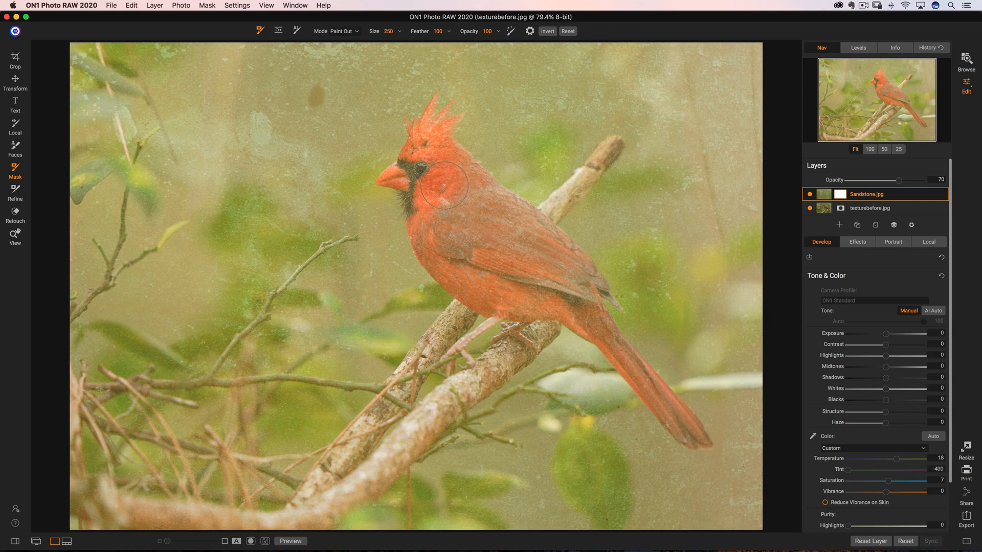
{"action": "mouse_move", "coordinate": [441, 185]}
{"action": "left_mouse_down"}
{"action": "mouse_move", "coordinate": [430, 163]}
{"action": "mouse_move", "coordinate": [427, 173]}
{"action": "mouse_move", "coordinate": [496, 223]}
{"action": "mouse_move", "coordinate": [459, 179]}
{"action": "mouse_move", "coordinate": [512, 223]}
{"action": "mouse_move", "coordinate": [574, 289]}
{"action": "mouse_move", "coordinate": [463, 231]}
{"action": "mouse_move", "coordinate": [509, 260]}
{"action": "mouse_move", "coordinate": [431, 187]}
{"action": "mouse_move", "coordinate": [445, 245]}
{"action": "mouse_move", "coordinate": [505, 274]}
{"action": "mouse_move", "coordinate": [456, 261]}
{"action": "mouse_move", "coordinate": [491, 288]}
{"action": "mouse_move", "coordinate": [572, 298]}
{"action": "mouse_move", "coordinate": [562, 296]}
{"action": "mouse_move", "coordinate": [590, 319]}
{"action": "mouse_move", "coordinate": [576, 270]}
{"action": "mouse_move", "coordinate": [484, 202]}
{"action": "mouse_move", "coordinate": [426, 140]}
{"action": "mouse_move", "coordinate": [410, 175]}
{"action": "mouse_move", "coordinate": [399, 177]}
{"action": "mouse_move", "coordinate": [409, 178]}
{"action": "mouse_move", "coordinate": [453, 275]}
{"action": "mouse_move", "coordinate": [565, 309]}
{"action": "mouse_move", "coordinate": [606, 336]}
{"action": "mouse_move", "coordinate": [692, 428]}
{"action": "left_mouse_up"}
Step: Refine the mask along the bird's head and back with the Masking Brush at size 125 and opacity 88
{"action": "key", "text": "bracketleft"}
{"action": "key", "text": "bracketleft"}
{"action": "key", "text": "bracketleft"}
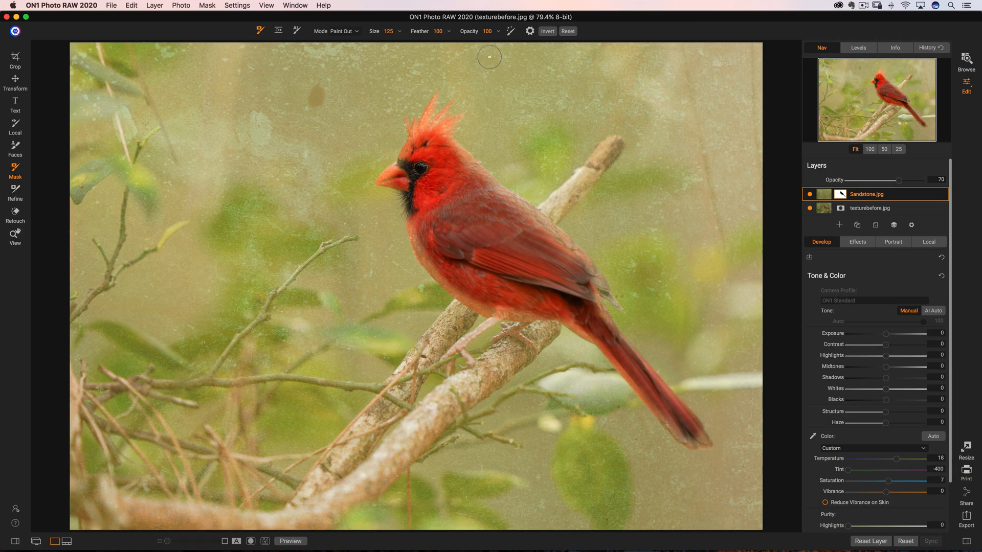
{"action": "left_click_drag", "start_coordinate": [473, 34], "coordinate": [464, 32]}
{"action": "mouse_move", "coordinate": [455, 137]}
{"action": "left_mouse_down"}
{"action": "mouse_move", "coordinate": [485, 163]}
{"action": "mouse_move", "coordinate": [519, 169]}
{"action": "mouse_move", "coordinate": [451, 149]}
{"action": "mouse_move", "coordinate": [494, 184]}
{"action": "mouse_move", "coordinate": [500, 204]}
{"action": "mouse_move", "coordinate": [446, 152]}
{"action": "mouse_move", "coordinate": [486, 182]}
{"action": "mouse_move", "coordinate": [465, 183]}
{"action": "mouse_move", "coordinate": [458, 162]}
{"action": "mouse_move", "coordinate": [509, 211]}
{"action": "mouse_move", "coordinate": [486, 194]}
{"action": "mouse_move", "coordinate": [546, 221]}
{"action": "mouse_move", "coordinate": [498, 197]}
{"action": "mouse_move", "coordinate": [523, 215]}
{"action": "left_mouse_up"}
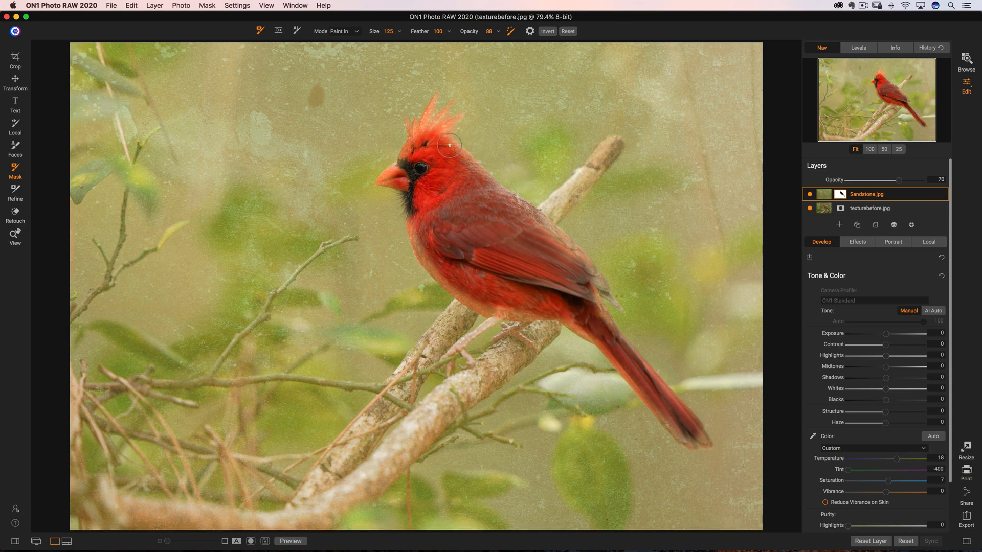
Step: Turn off Perfect Brush and paint the texture back in beside the bird's breast at size 250 and opacity 20
{"action": "left_click", "coordinate": [511, 33]}
{"action": "key", "text": "]"}
{"action": "key", "text": "]"}
{"action": "key", "text": "]"}
{"action": "key", "text": "]"}
{"action": "key", "text": "]"}
{"action": "left_click_drag", "start_coordinate": [475, 33], "coordinate": [427, 40]}
{"action": "mouse_move", "coordinate": [429, 222]}
{"action": "left_mouse_down"}
{"action": "mouse_move", "coordinate": [423, 230]}
{"action": "mouse_move", "coordinate": [436, 256]}
{"action": "mouse_move", "coordinate": [425, 246]}
{"action": "left_mouse_up"}
Step: Faintly paint the texture out around the bird's beak and throat at opacity 20, and return the brush to Paint In
{"action": "left_click", "coordinate": [338, 31]}
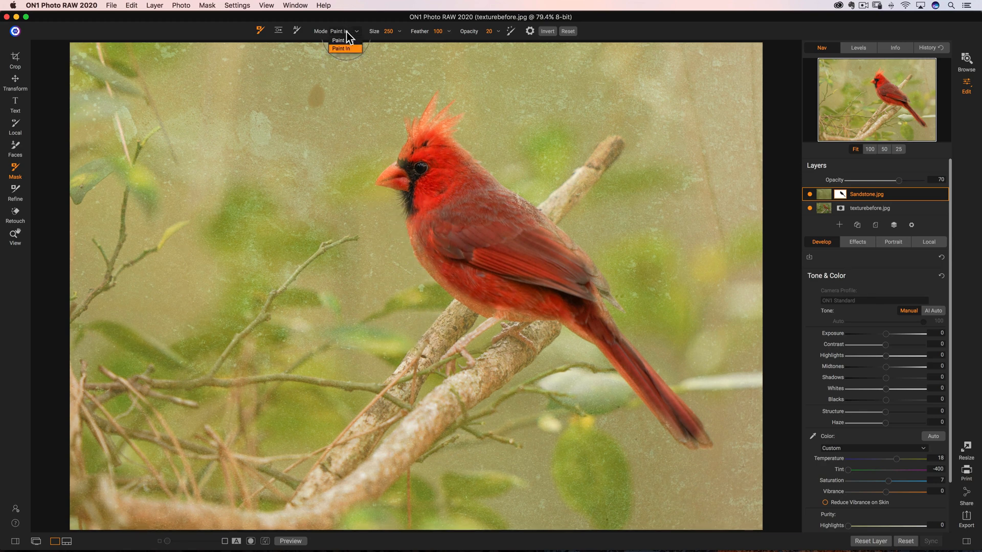
{"action": "left_click", "coordinate": [349, 41]}
{"action": "mouse_move", "coordinate": [403, 180]}
{"action": "left_mouse_down"}
{"action": "mouse_move", "coordinate": [440, 122]}
{"action": "mouse_move", "coordinate": [432, 132]}
{"action": "mouse_move", "coordinate": [491, 191]}
{"action": "mouse_move", "coordinate": [447, 156]}
{"action": "mouse_move", "coordinate": [592, 283]}
{"action": "mouse_move", "coordinate": [570, 266]}
{"action": "mouse_move", "coordinate": [693, 445]}
{"action": "mouse_move", "coordinate": [585, 326]}
{"action": "mouse_move", "coordinate": [464, 292]}
{"action": "mouse_move", "coordinate": [424, 233]}
{"action": "mouse_move", "coordinate": [428, 248]}
{"action": "mouse_move", "coordinate": [422, 215]}
{"action": "mouse_move", "coordinate": [442, 278]}
{"action": "mouse_move", "coordinate": [522, 313]}
{"action": "mouse_move", "coordinate": [469, 341]}
{"action": "mouse_move", "coordinate": [548, 318]}
{"action": "mouse_move", "coordinate": [541, 340]}
{"action": "mouse_move", "coordinate": [451, 283]}
{"action": "mouse_move", "coordinate": [514, 305]}
{"action": "mouse_move", "coordinate": [493, 313]}
{"action": "mouse_move", "coordinate": [499, 207]}
{"action": "mouse_move", "coordinate": [453, 206]}
{"action": "mouse_move", "coordinate": [464, 270]}
{"action": "mouse_move", "coordinate": [435, 238]}
{"action": "mouse_move", "coordinate": [448, 252]}
{"action": "mouse_move", "coordinate": [427, 180]}
{"action": "mouse_move", "coordinate": [389, 180]}
{"action": "mouse_move", "coordinate": [409, 176]}
{"action": "mouse_move", "coordinate": [460, 209]}
{"action": "mouse_move", "coordinate": [434, 213]}
{"action": "left_mouse_up"}
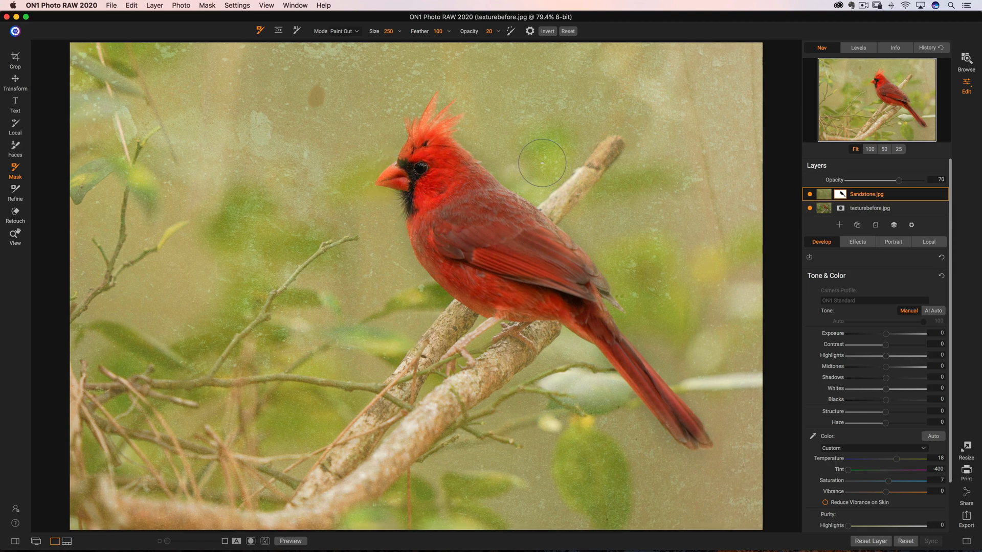
{"action": "left_click", "coordinate": [351, 32]}
{"action": "left_click", "coordinate": [351, 48]}
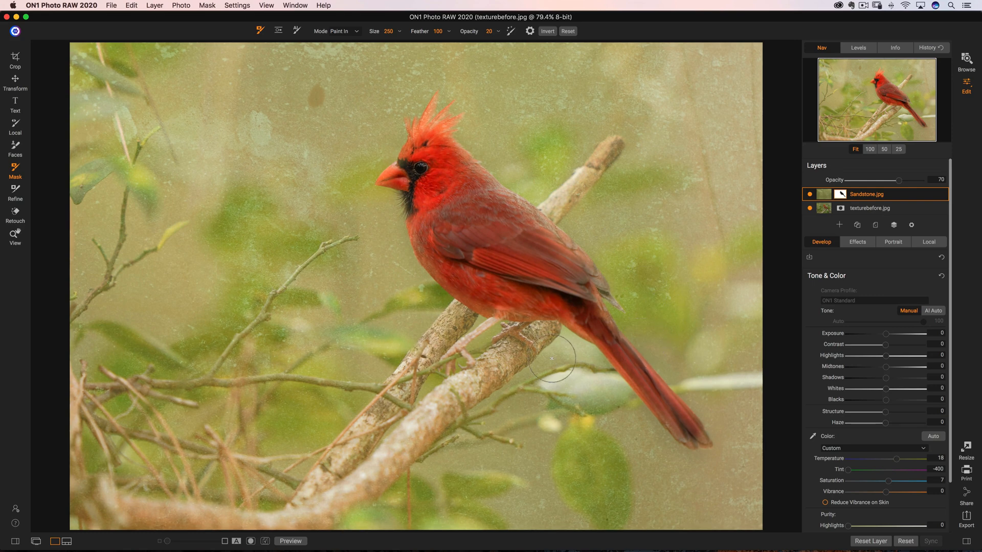
Step: Paint the texture out over the bird's feet and the branches below it in Paint Out mode at opacity 80
{"action": "left_click", "coordinate": [348, 31]}
{"action": "left_click", "coordinate": [349, 39]}
{"action": "left_click_drag", "start_coordinate": [484, 37], "coordinate": [519, 39]}
{"action": "key", "text": "bracketleft"}
{"action": "key", "text": "bracketleft"}
{"action": "key", "text": "bracketleft"}
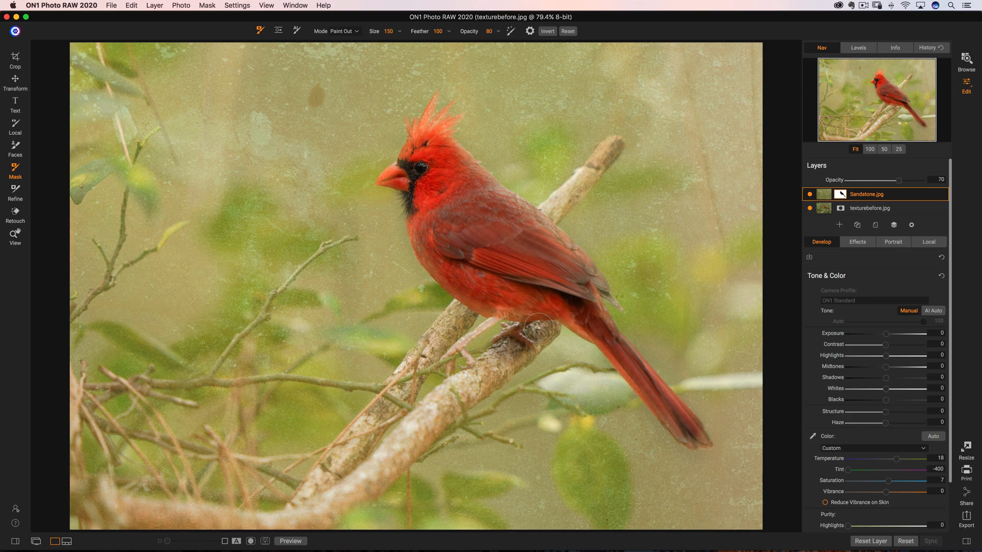
{"action": "key", "text": "bracketright"}
{"action": "key", "text": "bracketright"}
{"action": "key", "text": "bracketright"}
{"action": "left_click_drag", "start_coordinate": [535, 330], "coordinate": [419, 412]}
{"action": "mouse_move", "coordinate": [481, 304]}
{"action": "left_mouse_down"}
{"action": "mouse_move", "coordinate": [419, 368]}
{"action": "mouse_move", "coordinate": [359, 471]}
{"action": "left_mouse_up"}
Step: Paint the texture out along the branch end behind the bird's back with the brush at size 125
{"action": "key", "text": "bracketleft"}
{"action": "key", "text": "bracketleft"}
{"action": "key", "text": "bracketleft"}
{"action": "key", "text": "bracketleft"}
{"action": "key", "text": "bracketleft"}
{"action": "mouse_move", "coordinate": [558, 212]}
{"action": "left_mouse_down"}
{"action": "mouse_move", "coordinate": [608, 153]}
{"action": "mouse_move", "coordinate": [621, 165]}
{"action": "mouse_move", "coordinate": [615, 159]}
{"action": "mouse_move", "coordinate": [602, 204]}
{"action": "mouse_move", "coordinate": [611, 175]}
{"action": "mouse_move", "coordinate": [568, 230]}
{"action": "mouse_move", "coordinate": [590, 146]}
{"action": "left_mouse_up"}
{"action": "key", "text": "x"}
{"action": "key", "text": "x"}
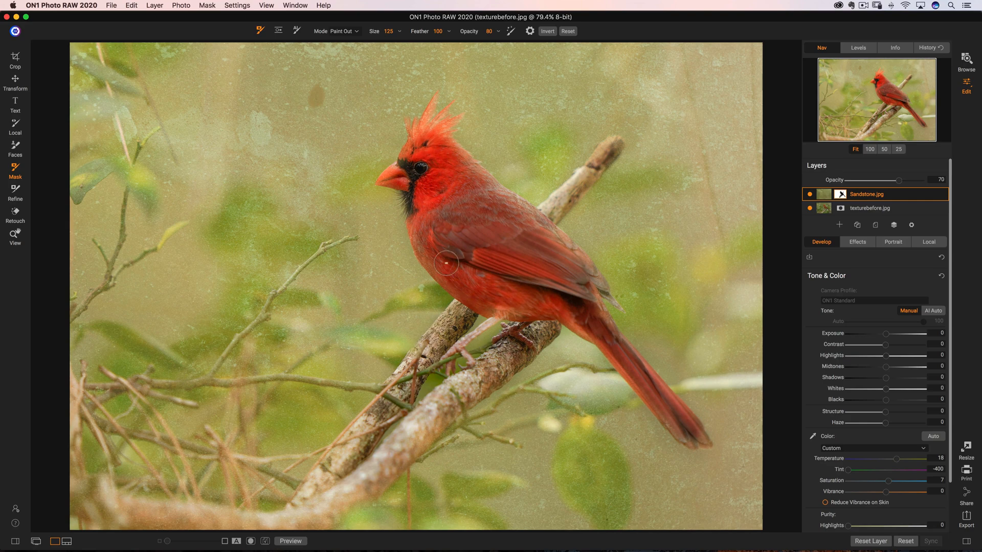
Step: Switch to Chrome and look through the Google results for "green grunge texture"
{"action": "key", "text": "super+Tab"}
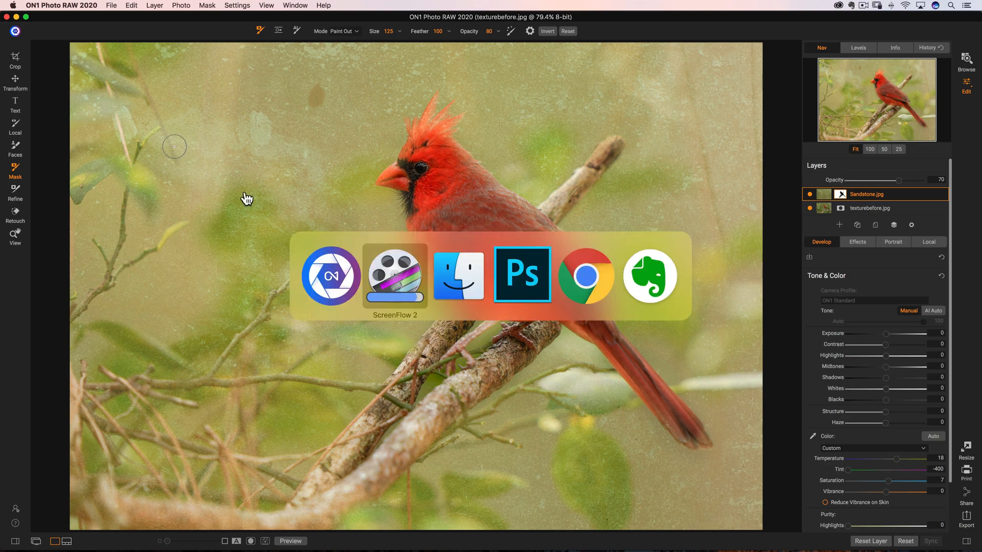
{"action": "left_click", "coordinate": [578, 283]}
{"action": "left_click", "coordinate": [62, 36]}
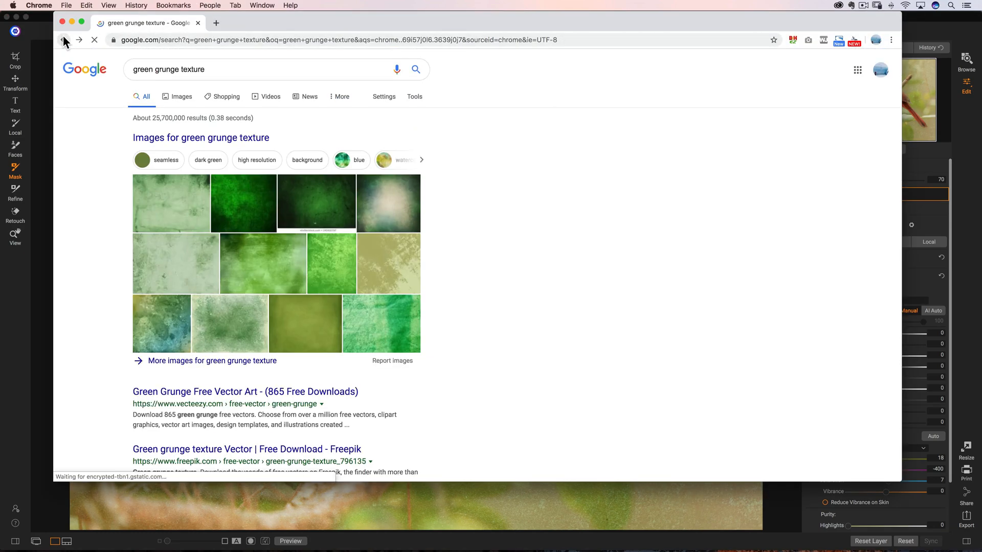
{"action": "left_click", "coordinate": [224, 69]}
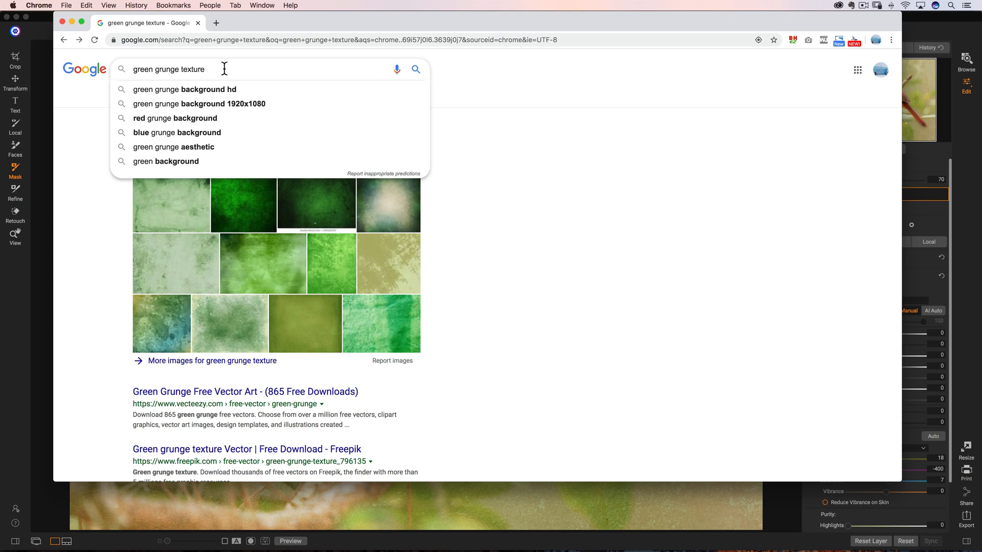
{"action": "left_click", "coordinate": [550, 235]}
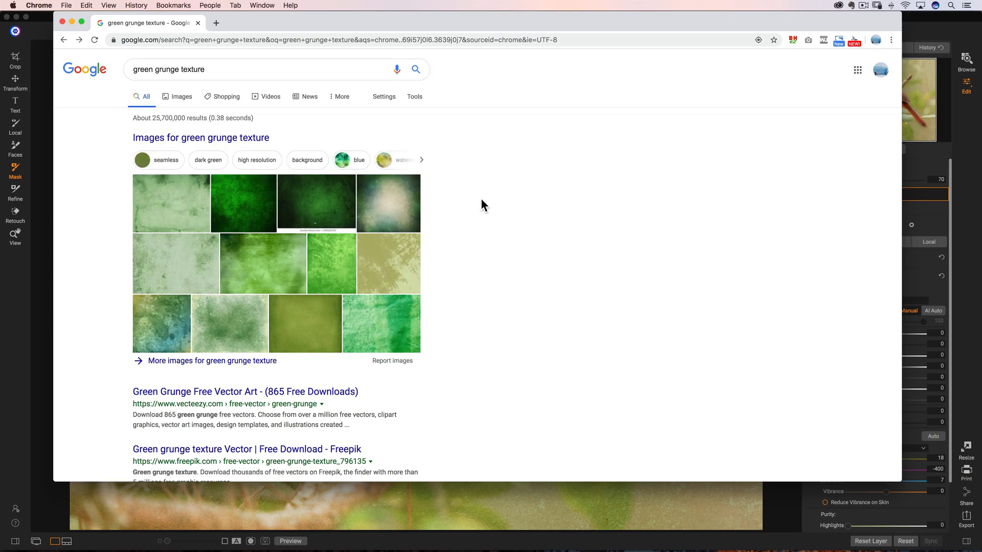
{"action": "scroll", "coordinate": [486, 205], "scroll_direction": "down", "scroll_amount": 2}
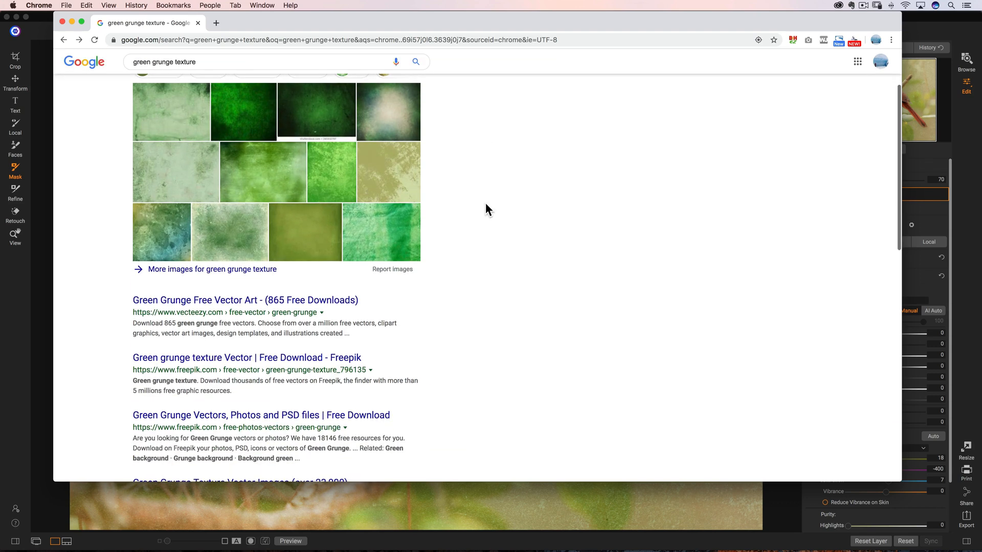
{"action": "scroll", "coordinate": [486, 205], "scroll_direction": "up", "scroll_amount": 1}
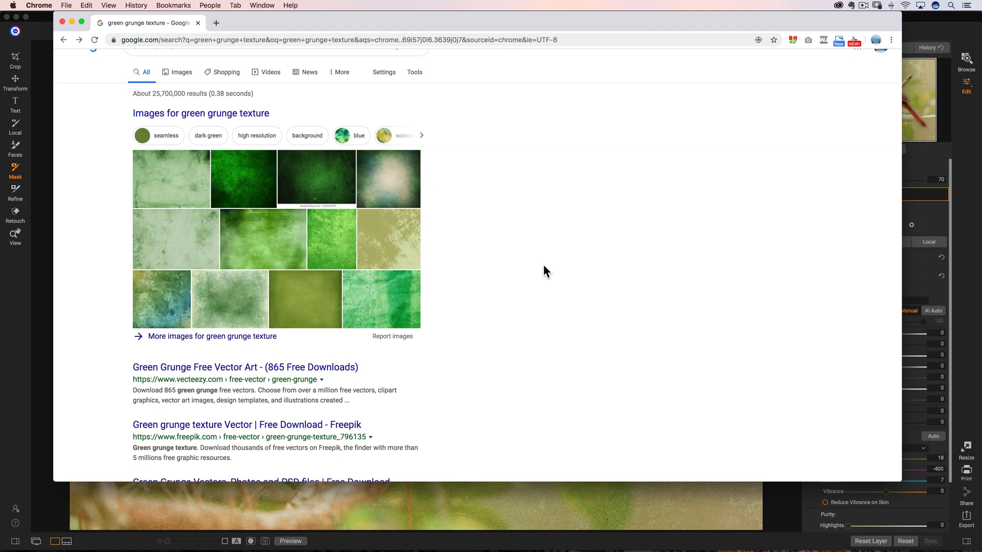
Step: View the dailytexture.com home page and return to the Google results
{"action": "left_click", "coordinate": [341, 40]}
{"action": "type", "text": "dailyt"}
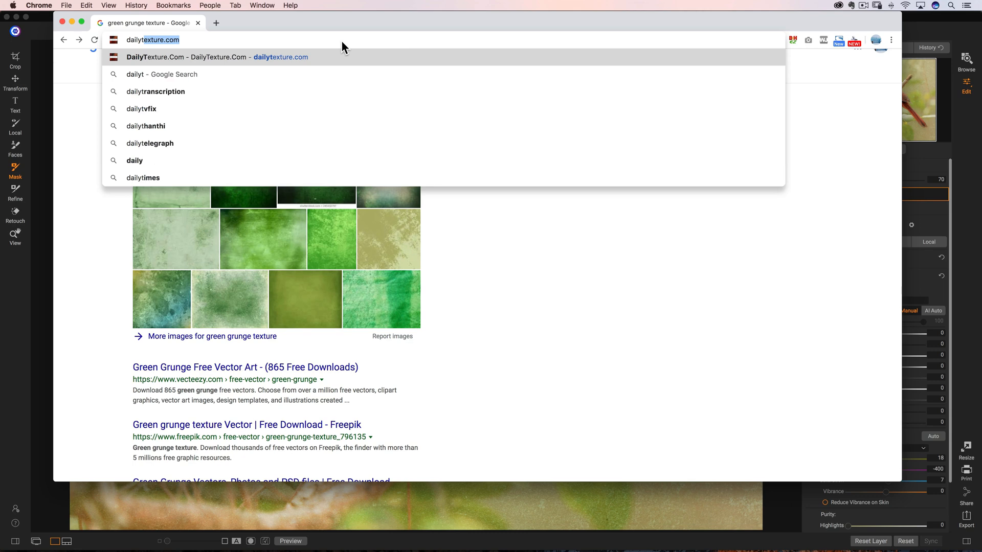
{"action": "key", "text": "Return"}
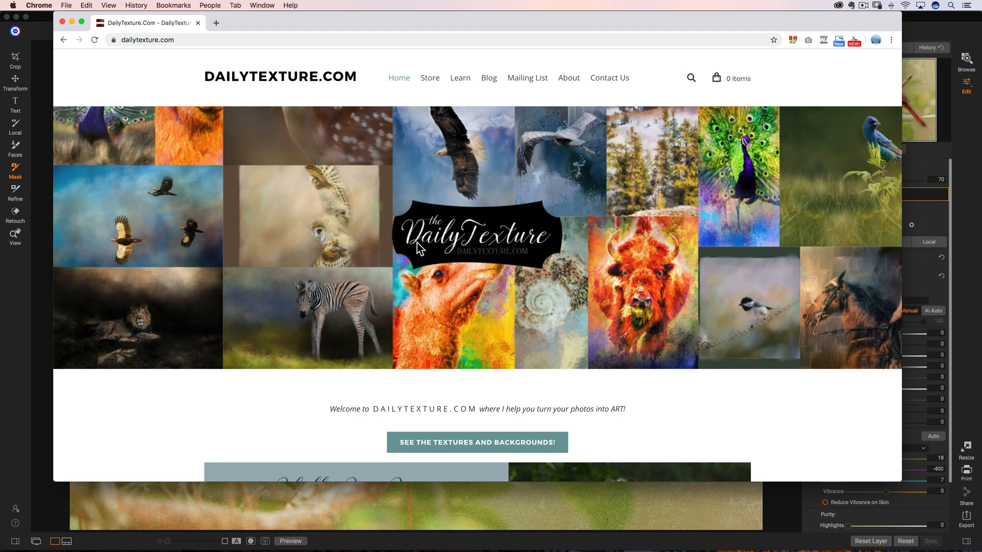
{"action": "left_click", "coordinate": [63, 40]}
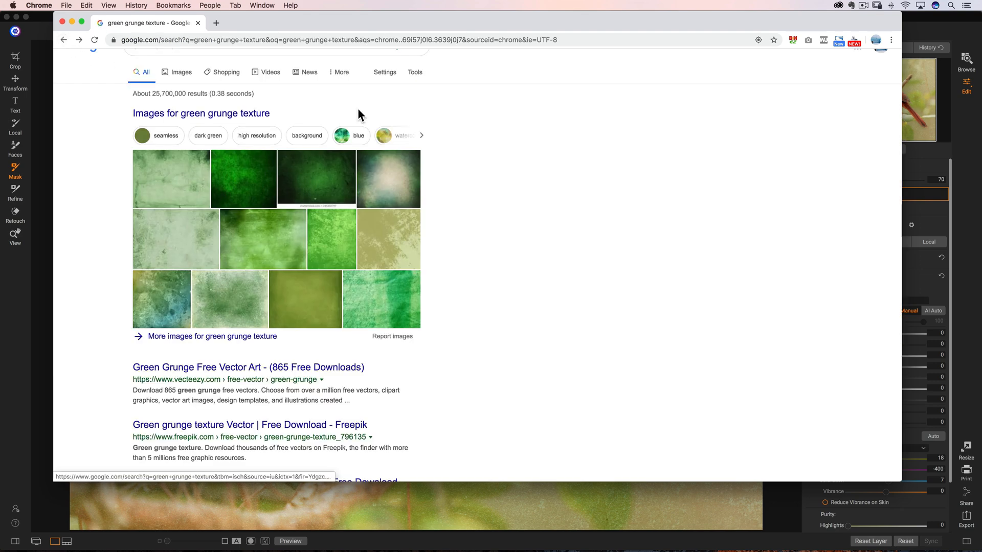
Step: Switch back to ON1 Photo RAW and view the texture library available for adding another layer, without adding one
{"action": "key", "text": "super+Tab"}
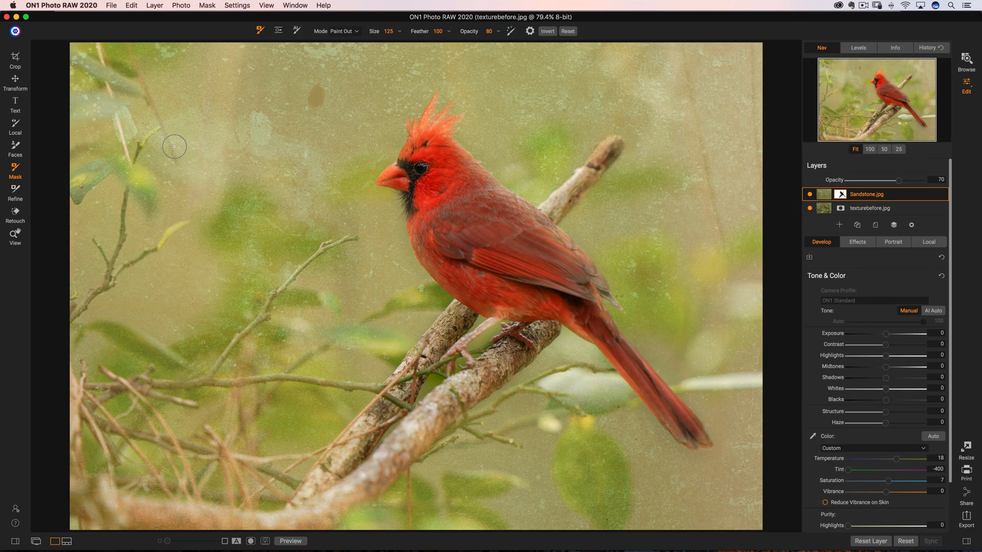
{"action": "left_click", "coordinate": [839, 225]}
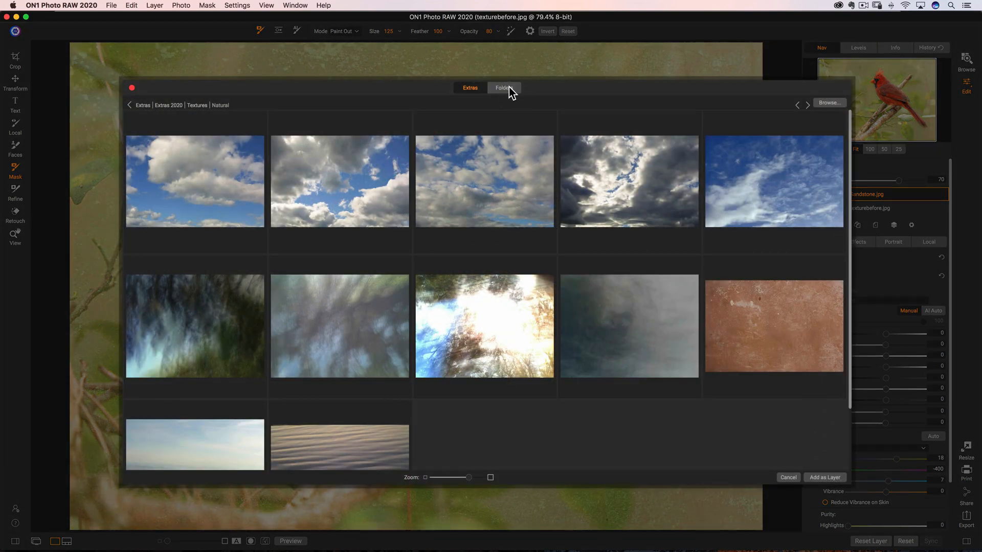
{"action": "left_click", "coordinate": [787, 477]}
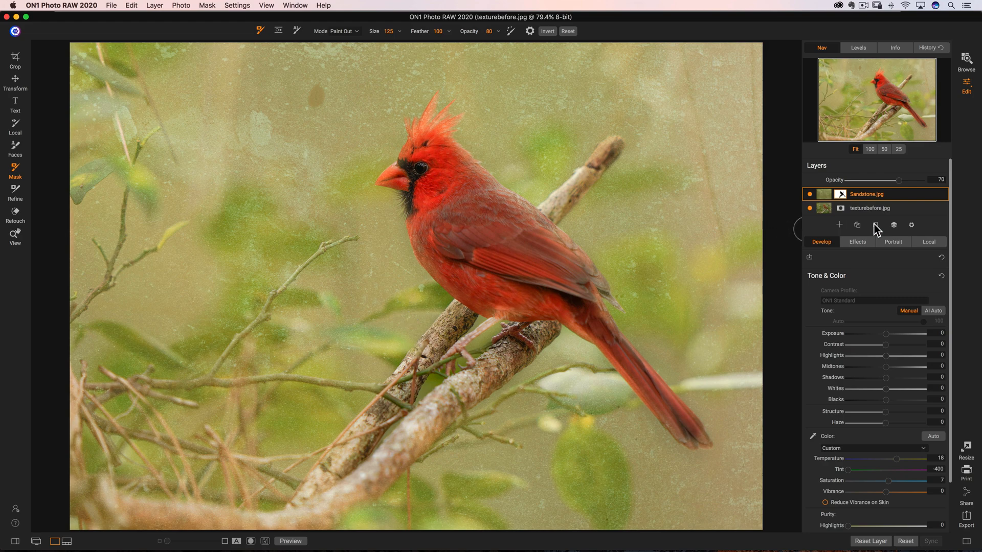
Step: Add a Textures filter from the effects to the Sandstone.jpg layer
{"action": "left_click", "coordinate": [864, 243]}
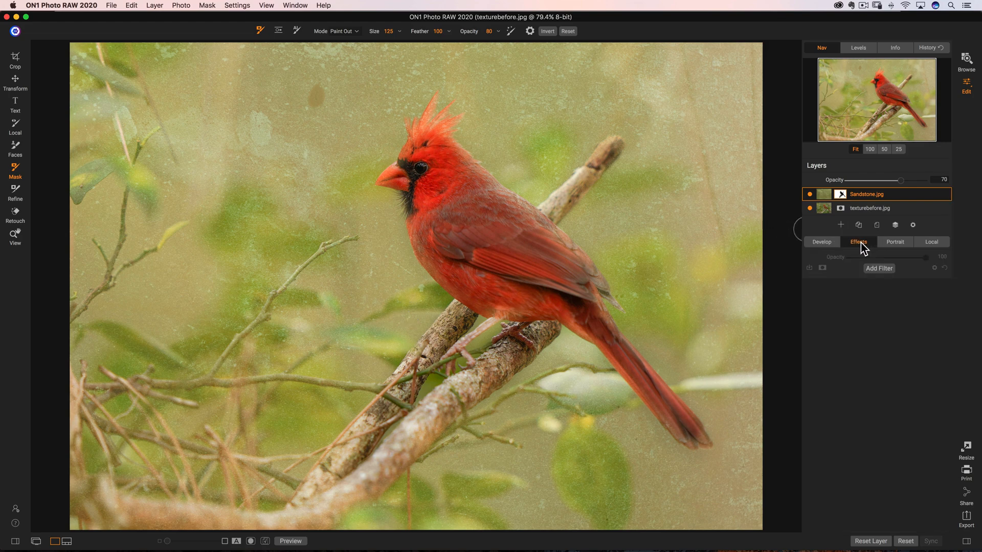
{"action": "left_click", "coordinate": [881, 267]}
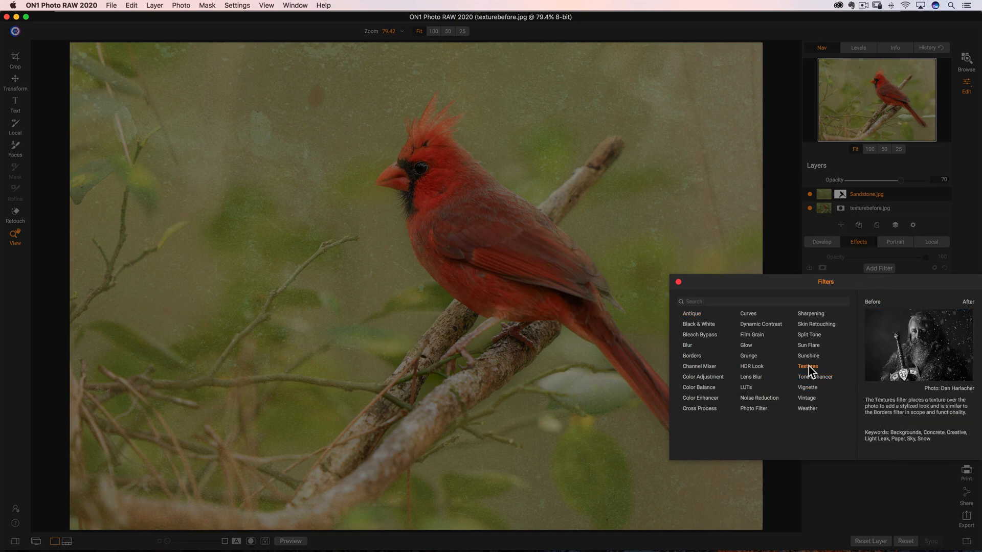
{"action": "left_click", "coordinate": [809, 366]}
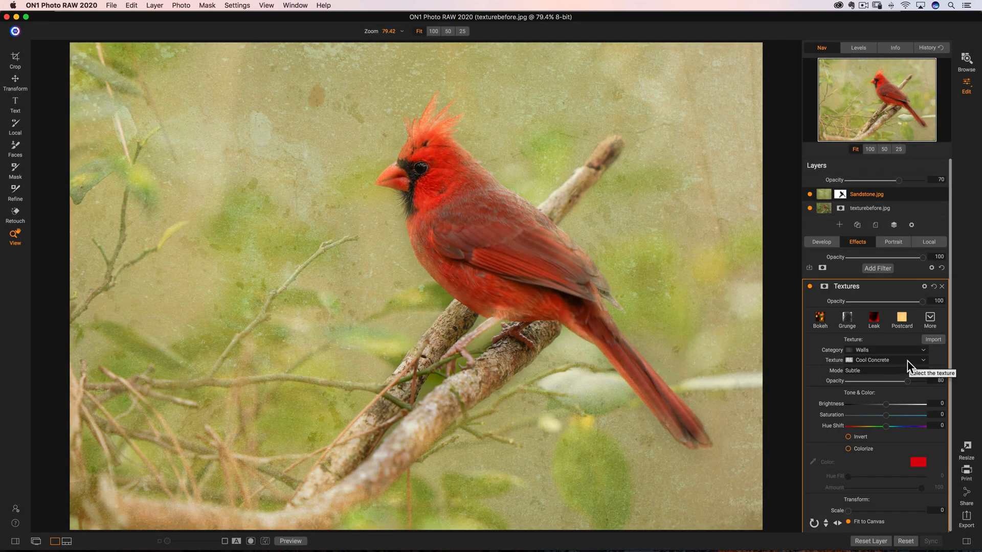
Step: Set the Textures filter's category to Natural and its texture to Impression 01, and collapse the filter's settings
{"action": "left_click", "coordinate": [873, 351]}
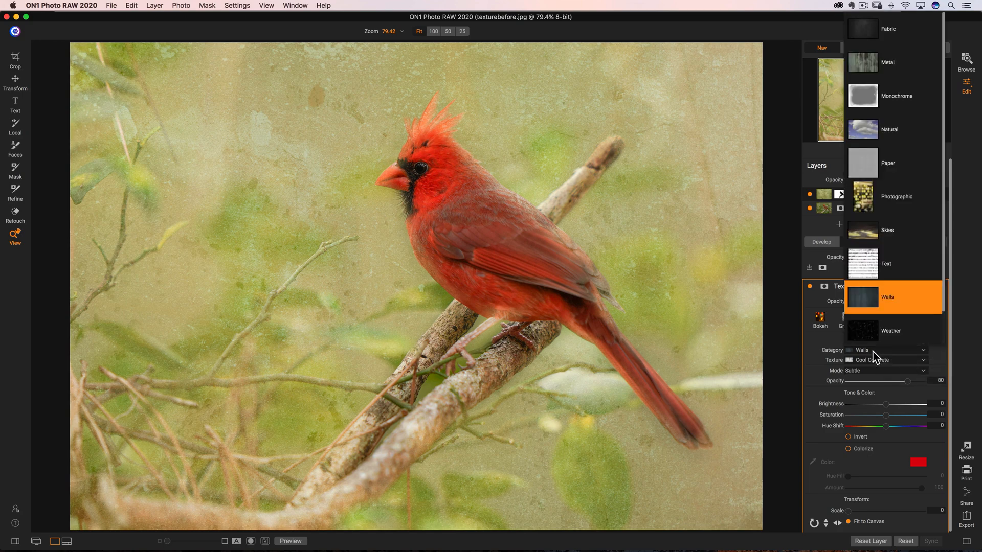
{"action": "scroll", "coordinate": [893, 335], "scroll_direction": "down", "scroll_amount": 1}
{"action": "left_click", "coordinate": [873, 263]}
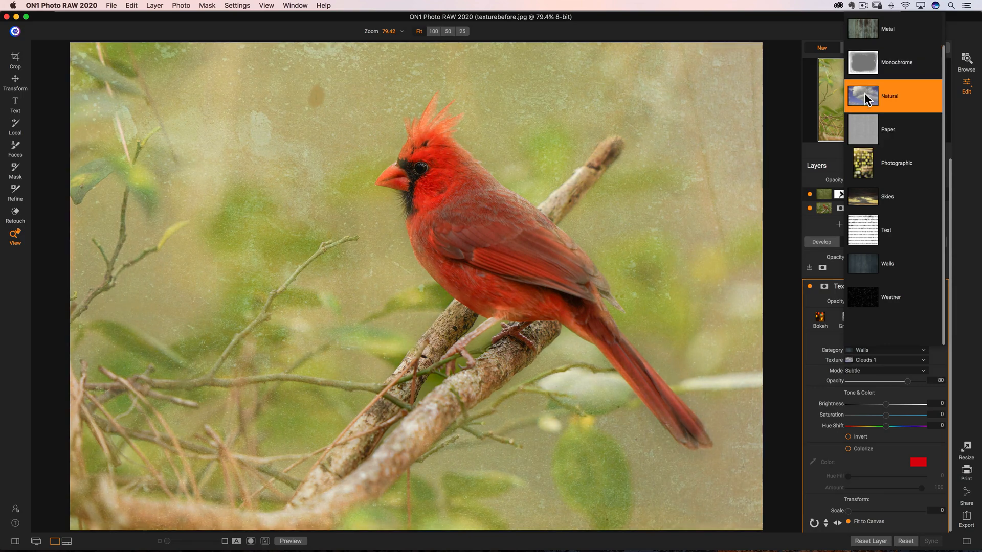
{"action": "left_click", "coordinate": [864, 93]}
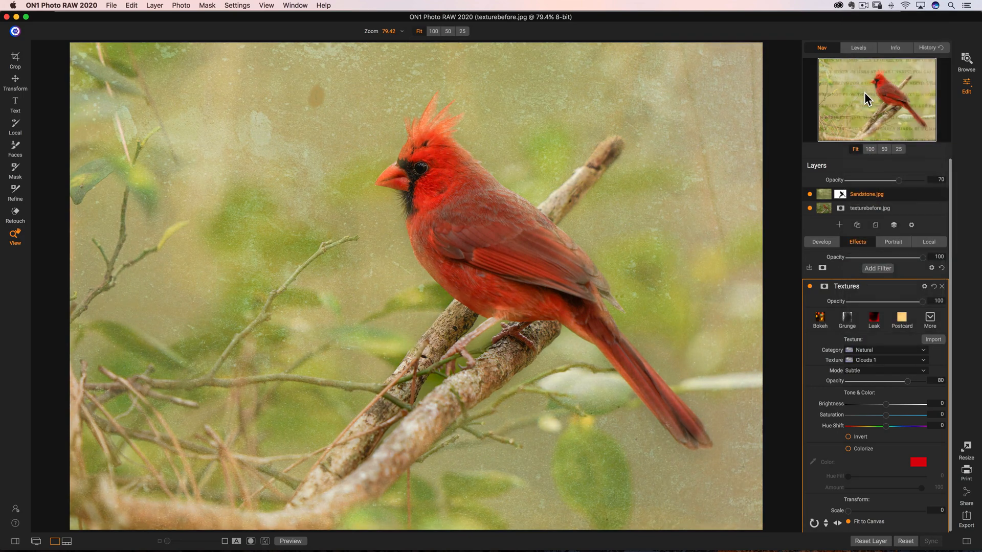
{"action": "left_click", "coordinate": [877, 358]}
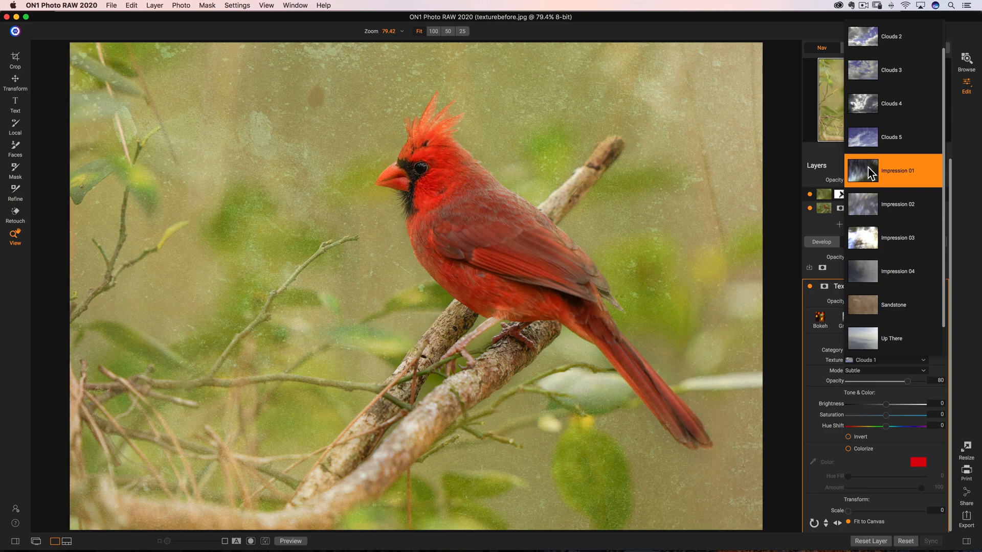
{"action": "left_click", "coordinate": [871, 173]}
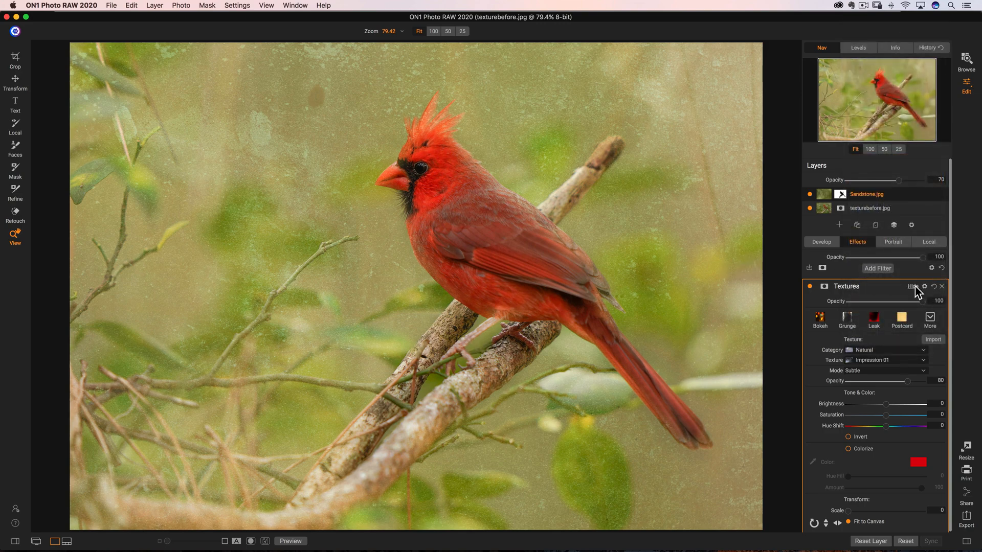
{"action": "left_click", "coordinate": [915, 287]}
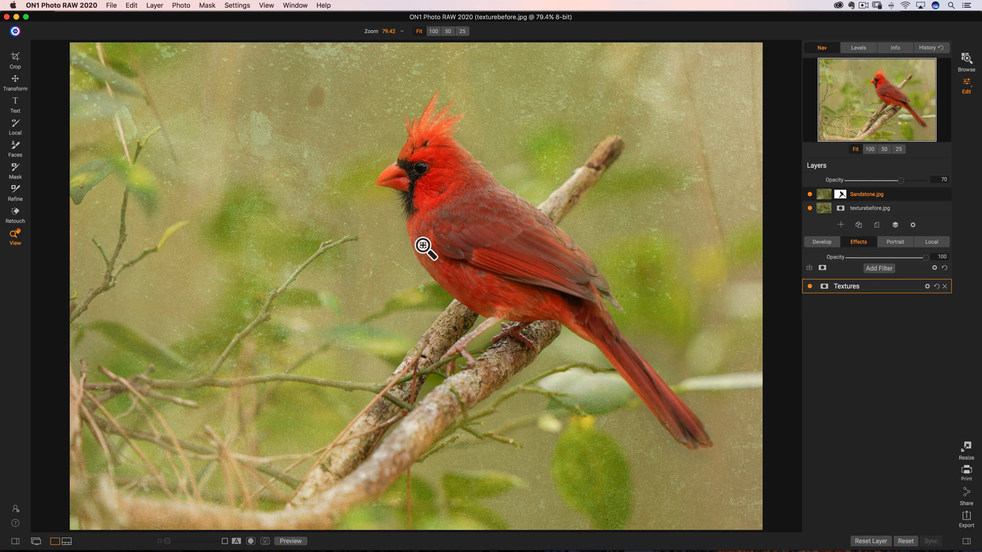
{"action": "left_click", "coordinate": [880, 269]}
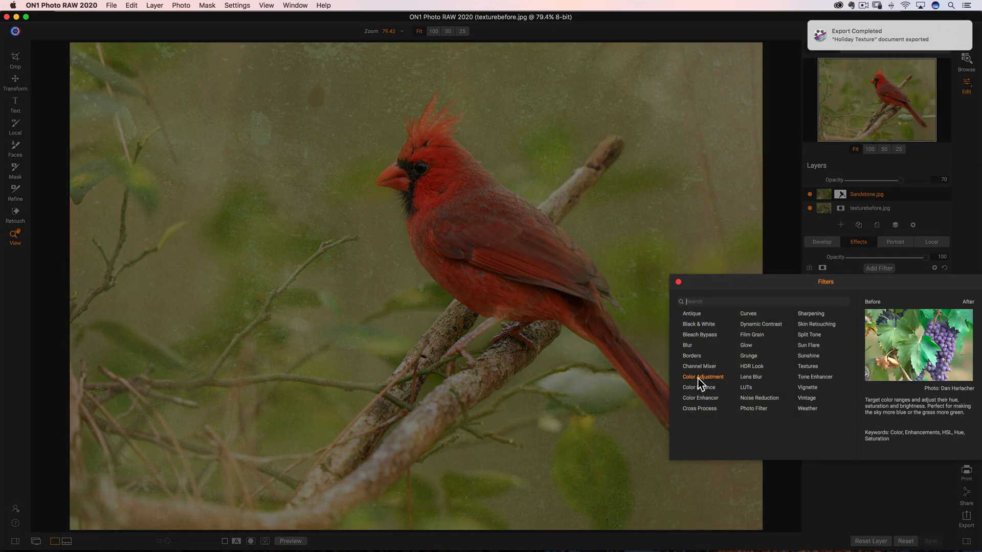
{"action": "left_click", "coordinate": [699, 377]}
{"action": "left_click_drag", "start_coordinate": [830, 18], "coordinate": [783, 19]}
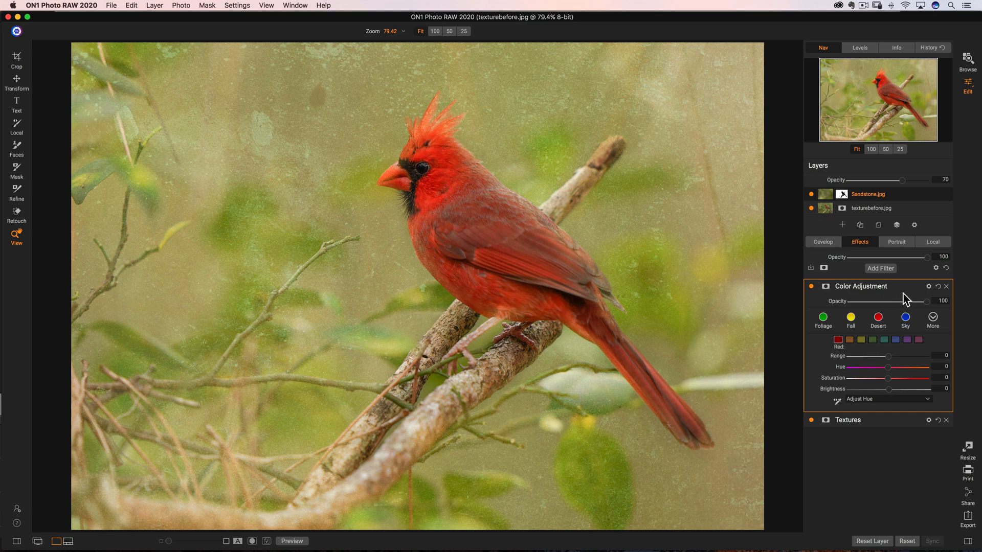
{"action": "left_click", "coordinate": [946, 286]}
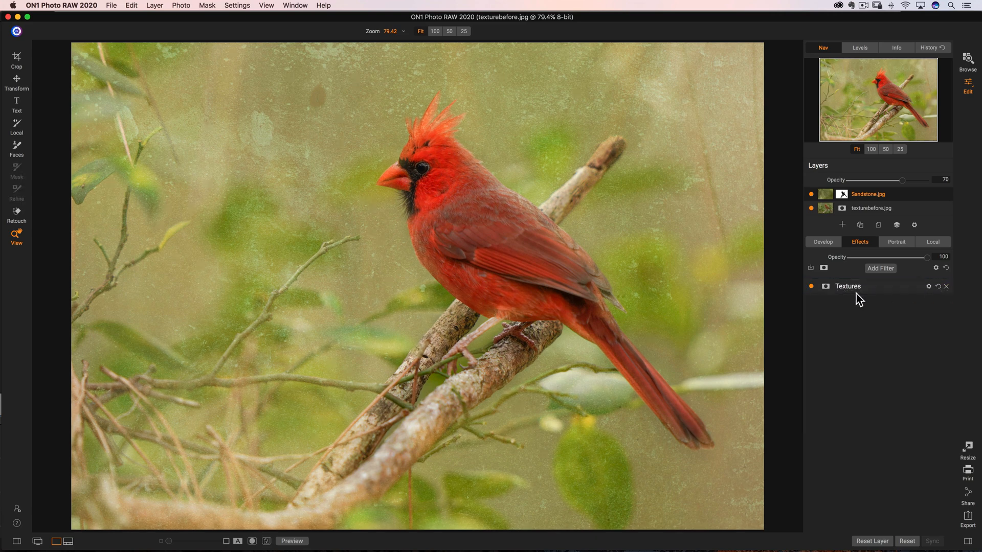
Step: Change the Textures filter's texture to Sandstone and set its hue shift to -5
{"action": "left_click", "coordinate": [840, 287]}
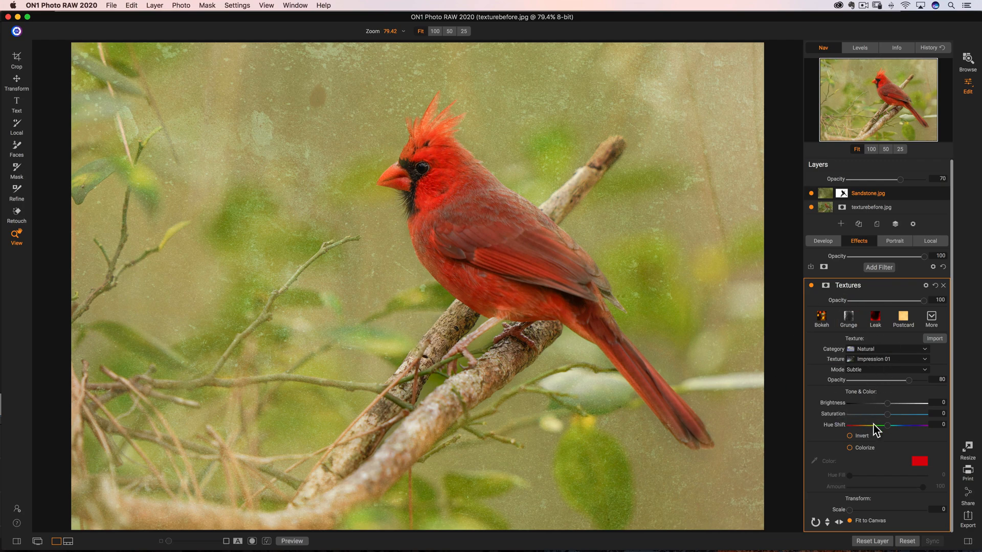
{"action": "mouse_move", "coordinate": [888, 432]}
{"action": "left_mouse_down"}
{"action": "mouse_move", "coordinate": [875, 431]}
{"action": "mouse_move", "coordinate": [921, 431]}
{"action": "mouse_move", "coordinate": [846, 429]}
{"action": "mouse_move", "coordinate": [916, 430]}
{"action": "mouse_move", "coordinate": [901, 429]}
{"action": "left_mouse_up"}
{"action": "left_click", "coordinate": [885, 359]}
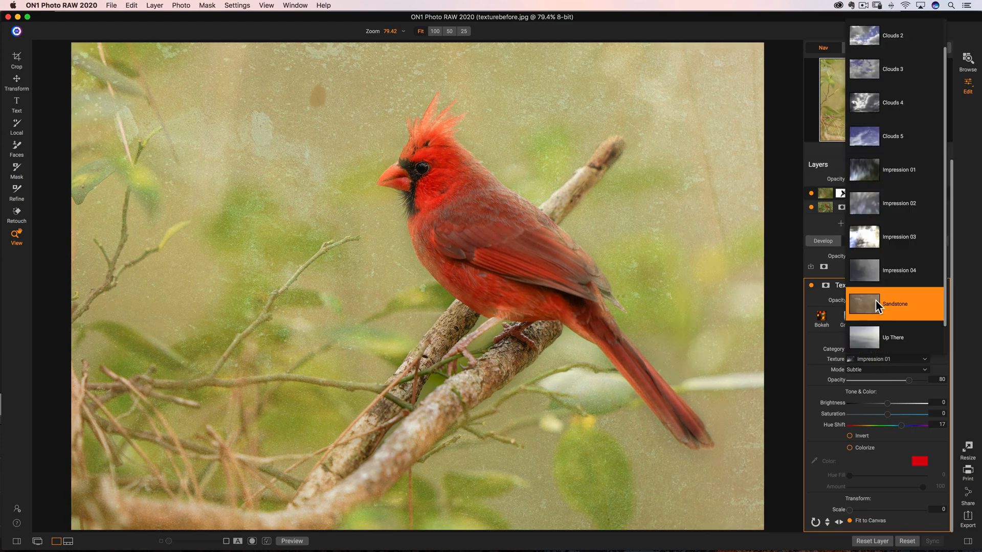
{"action": "left_click", "coordinate": [875, 306]}
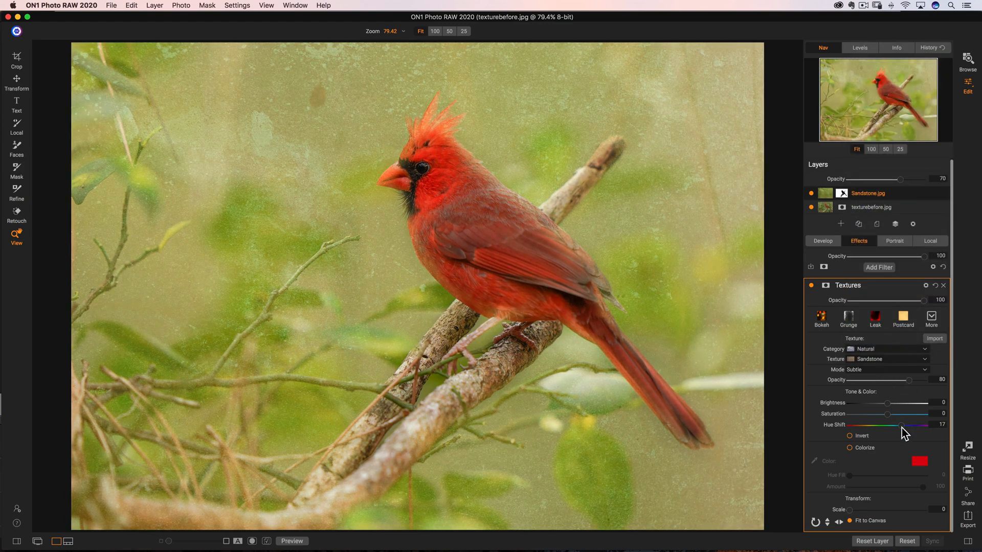
{"action": "mouse_move", "coordinate": [900, 425]}
{"action": "left_mouse_down"}
{"action": "mouse_move", "coordinate": [835, 433]}
{"action": "mouse_move", "coordinate": [924, 432]}
{"action": "mouse_move", "coordinate": [833, 433]}
{"action": "mouse_move", "coordinate": [913, 432]}
{"action": "mouse_move", "coordinate": [863, 431]}
{"action": "mouse_move", "coordinate": [905, 415]}
{"action": "mouse_move", "coordinate": [883, 425]}
{"action": "left_mouse_up"}
Step: Colorize the Sandstone texture with a bright green, raise its hue fill slightly, and collapse the Textures filter's settings
{"action": "left_click", "coordinate": [855, 449]}
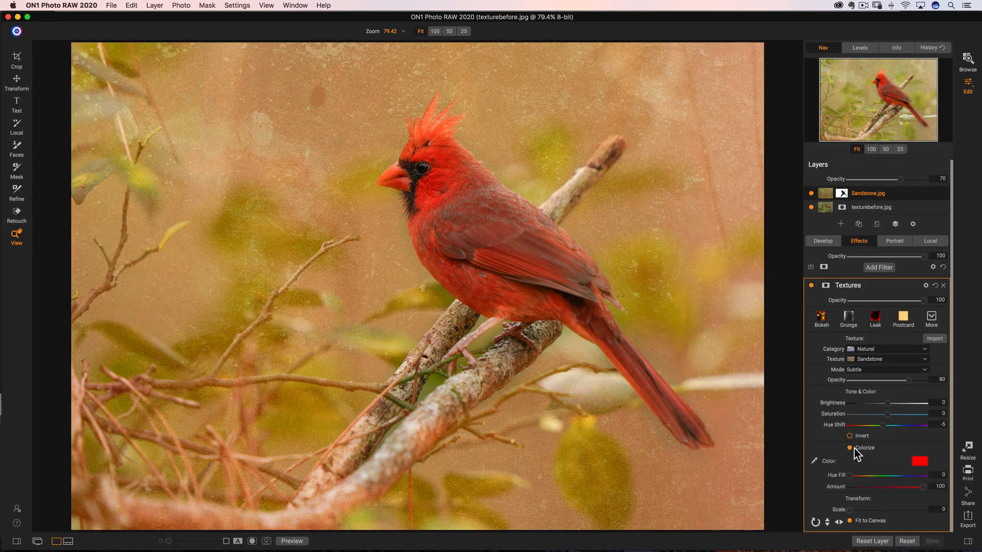
{"action": "left_click", "coordinate": [919, 462]}
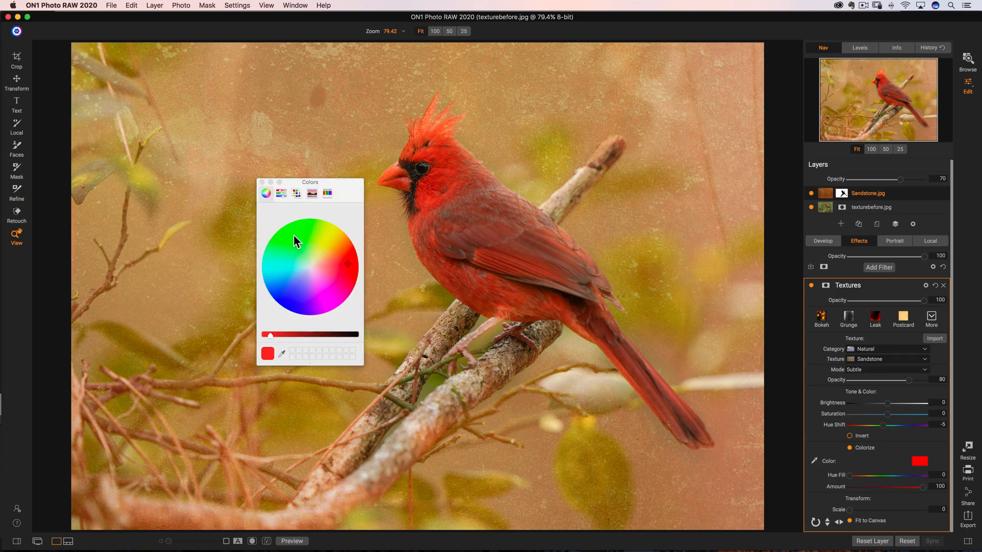
{"action": "left_click", "coordinate": [293, 235]}
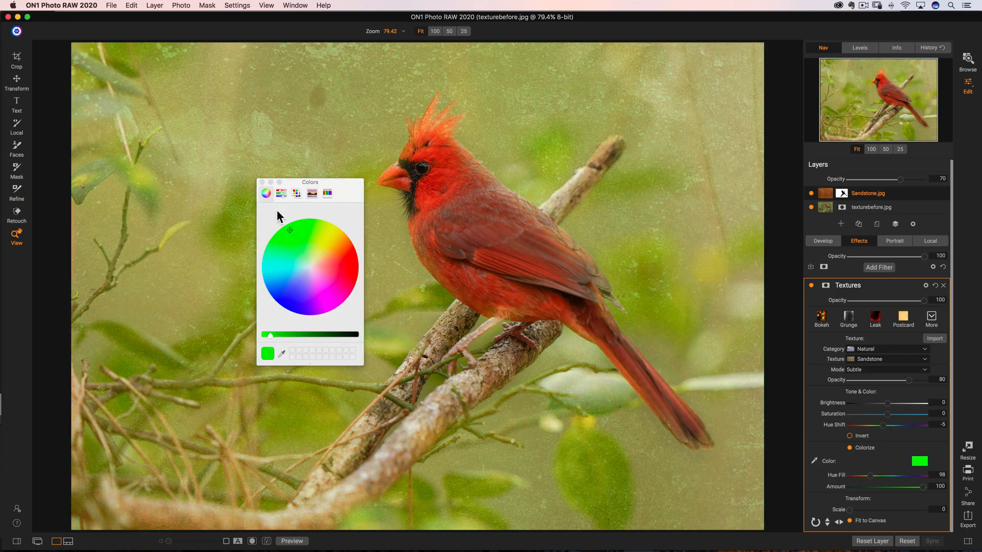
{"action": "left_click", "coordinate": [262, 182]}
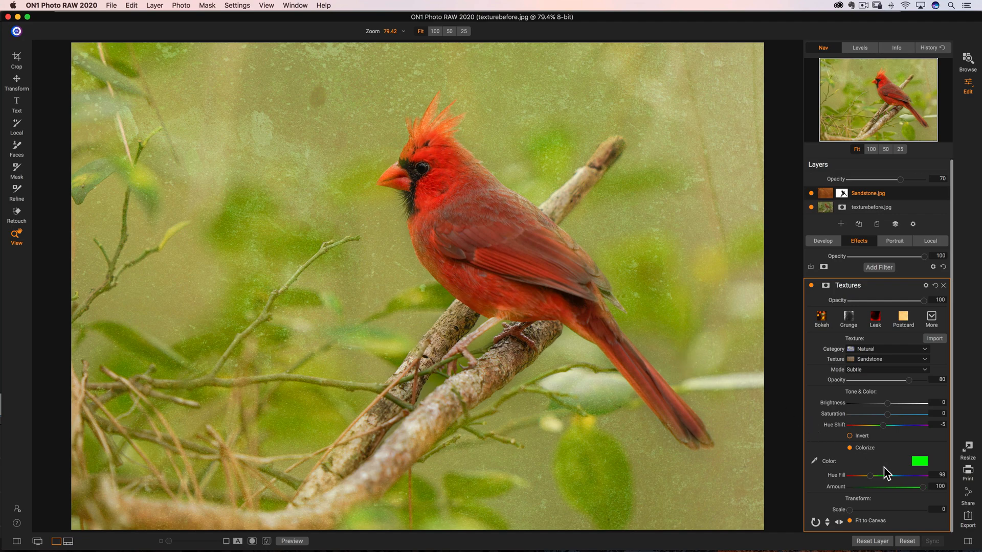
{"action": "left_click_drag", "start_coordinate": [871, 476], "coordinate": [876, 476]}
{"action": "left_click", "coordinate": [914, 286]}
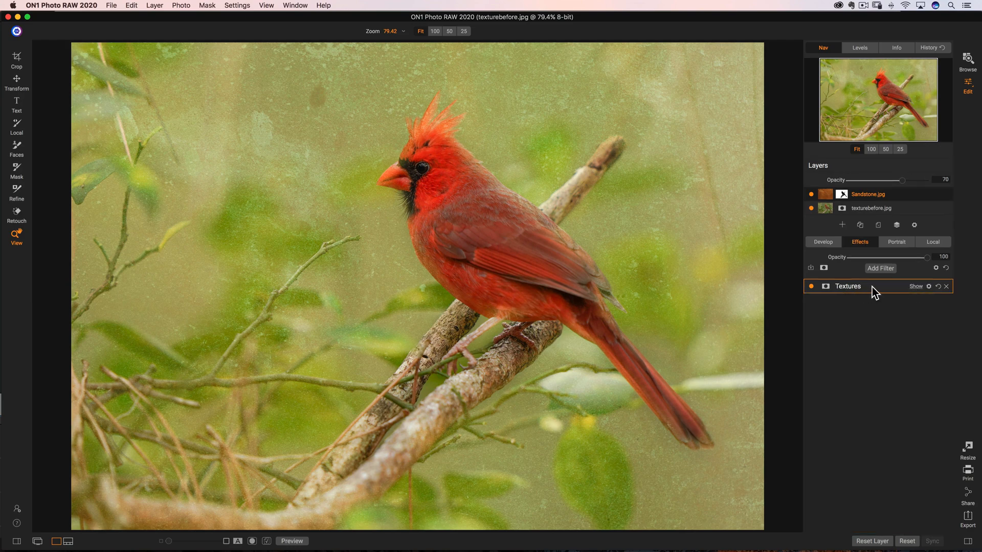
Step: Paint the Textures filter out over the bird on the filter's mask, using a brush at size 200
{"action": "left_click", "coordinate": [825, 288]}
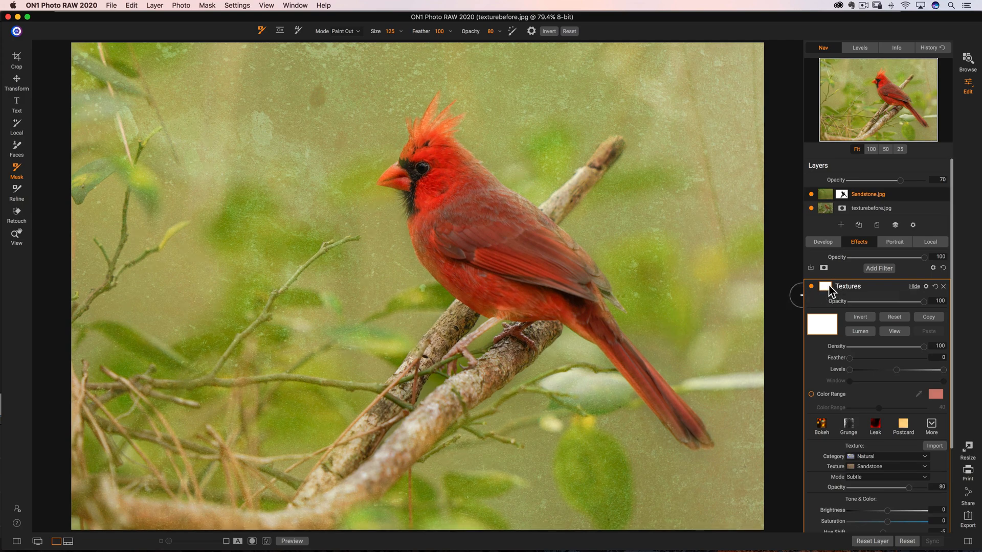
{"action": "key", "text": "bracketright"}
{"action": "key", "text": "bracketright"}
{"action": "key", "text": "bracketright"}
{"action": "mouse_move", "coordinate": [492, 225]}
{"action": "left_mouse_down"}
{"action": "mouse_move", "coordinate": [453, 196]}
{"action": "mouse_move", "coordinate": [497, 292]}
{"action": "mouse_move", "coordinate": [516, 293]}
{"action": "mouse_move", "coordinate": [463, 201]}
{"action": "mouse_move", "coordinate": [470, 119]}
{"action": "mouse_move", "coordinate": [535, 75]}
{"action": "mouse_move", "coordinate": [583, 61]}
{"action": "mouse_move", "coordinate": [634, 72]}
{"action": "left_mouse_up"}
{"action": "left_click", "coordinate": [909, 288]}
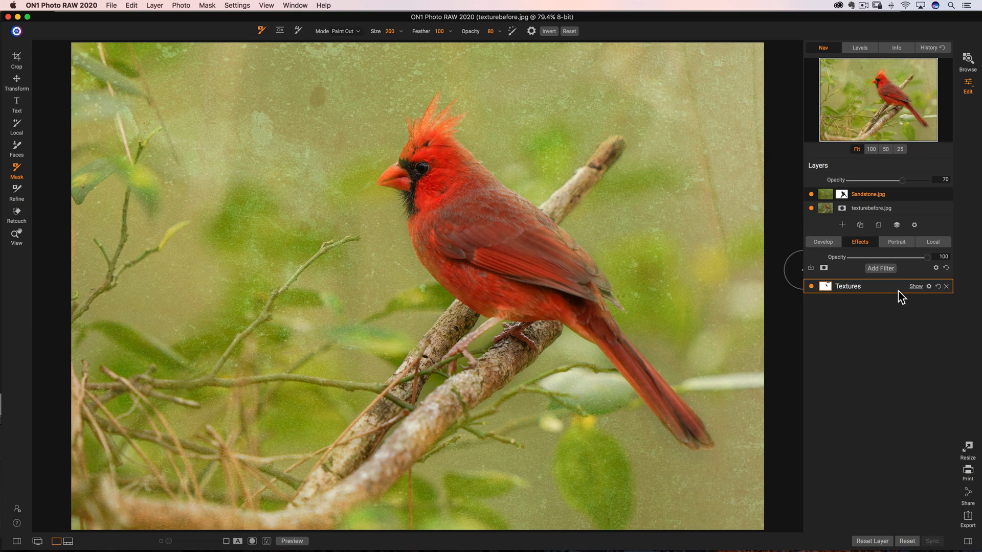
Step: Add a Weather filter above the Textures filter and apply its Blizzard style
{"action": "left_click", "coordinate": [873, 270]}
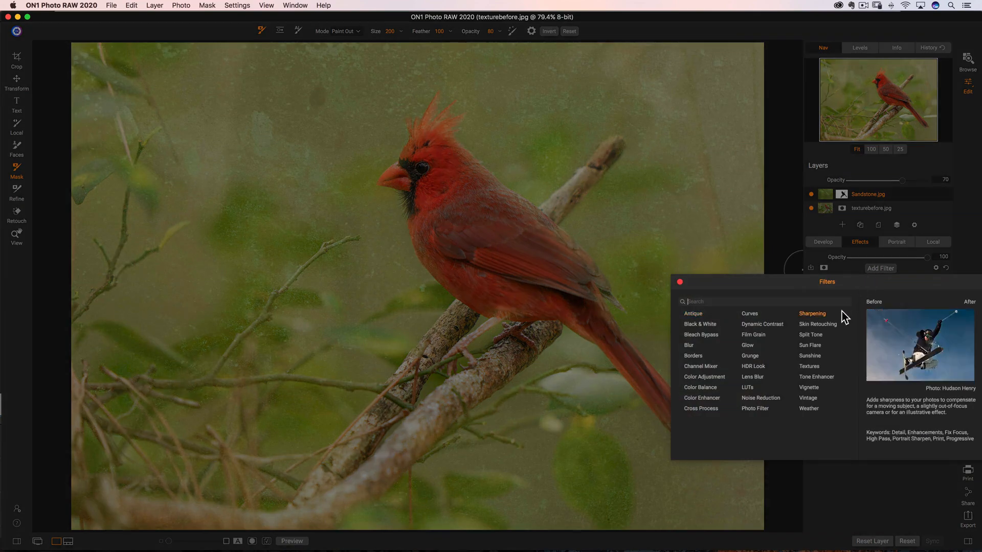
{"action": "left_click", "coordinate": [808, 409]}
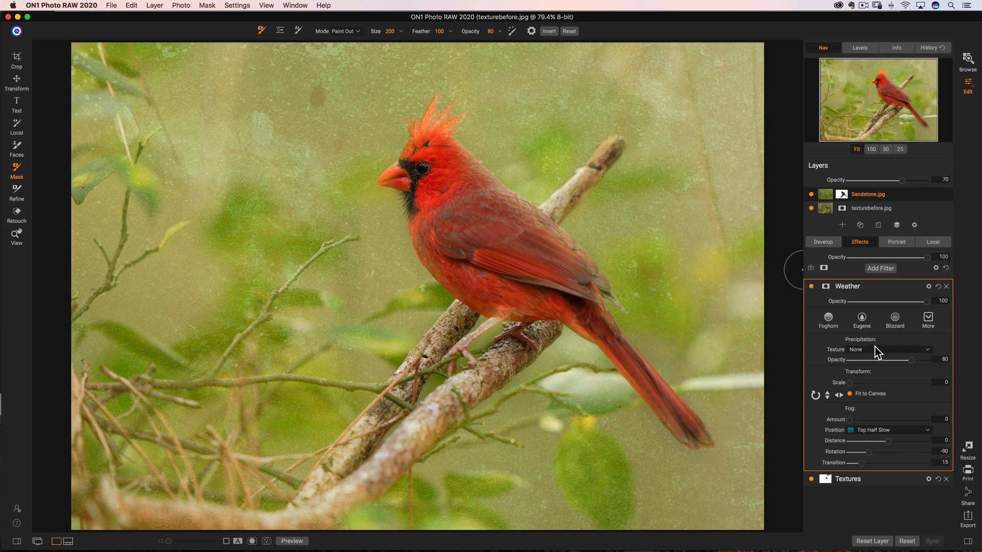
{"action": "left_click", "coordinate": [895, 322]}
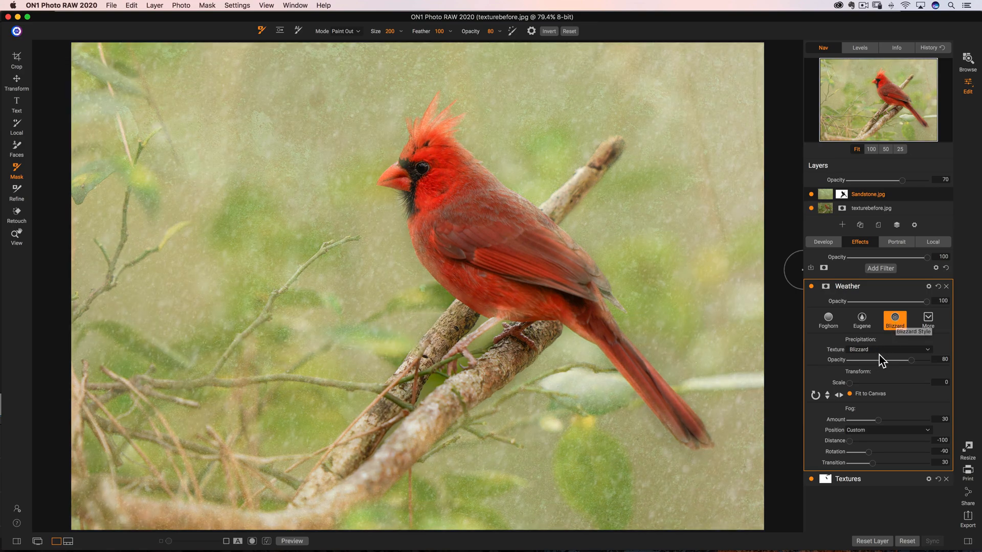
Step: Keep Blizzard as the precipitation texture and set the fog distance to -83, rotation to -142 and transition to 44
{"action": "left_click", "coordinate": [879, 350]}
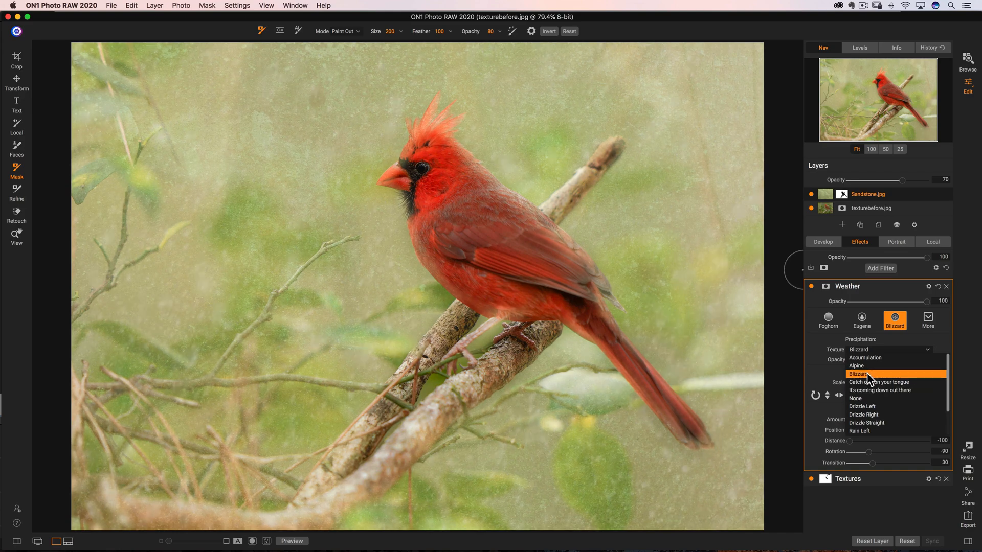
{"action": "left_click", "coordinate": [868, 374]}
{"action": "left_click_drag", "start_coordinate": [878, 420], "coordinate": [883, 462]}
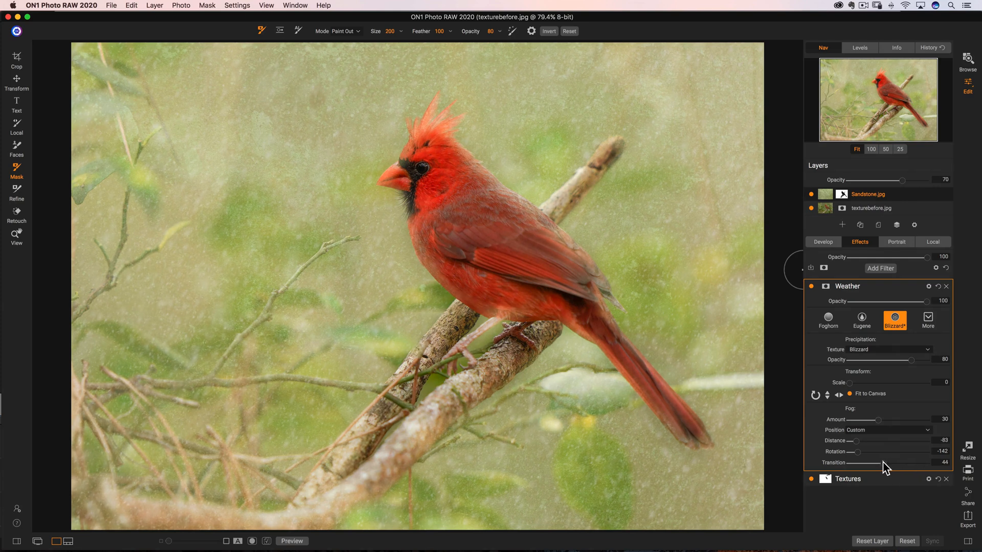